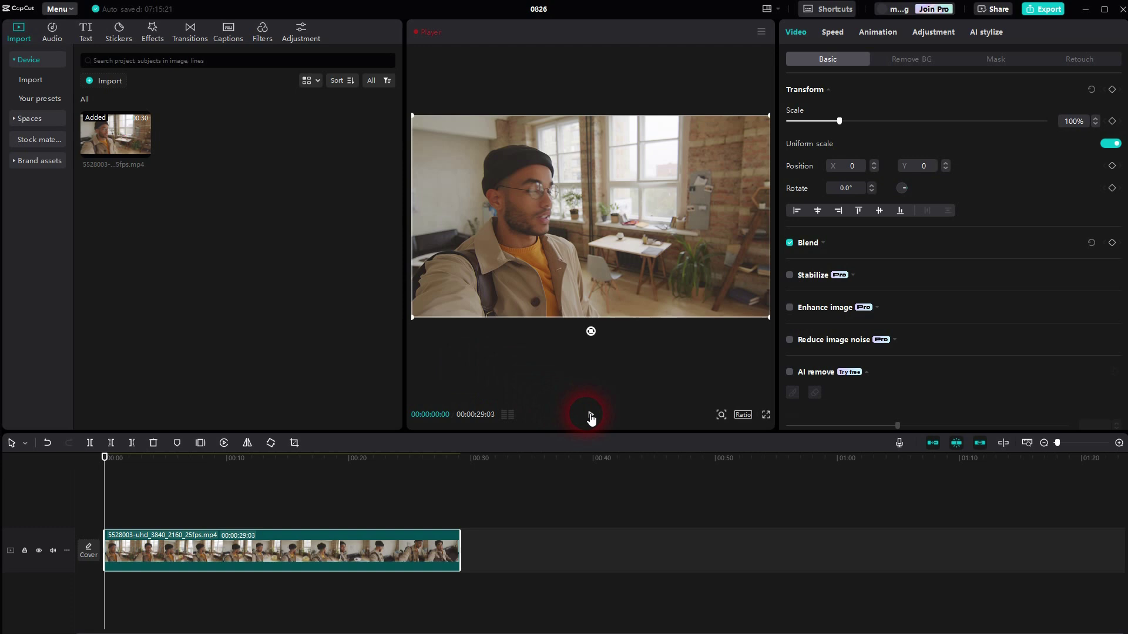
Play the vlog briefly, then scrub the playhead to about seven seconds.
{"action": "left_click", "coordinate": [591, 417]}
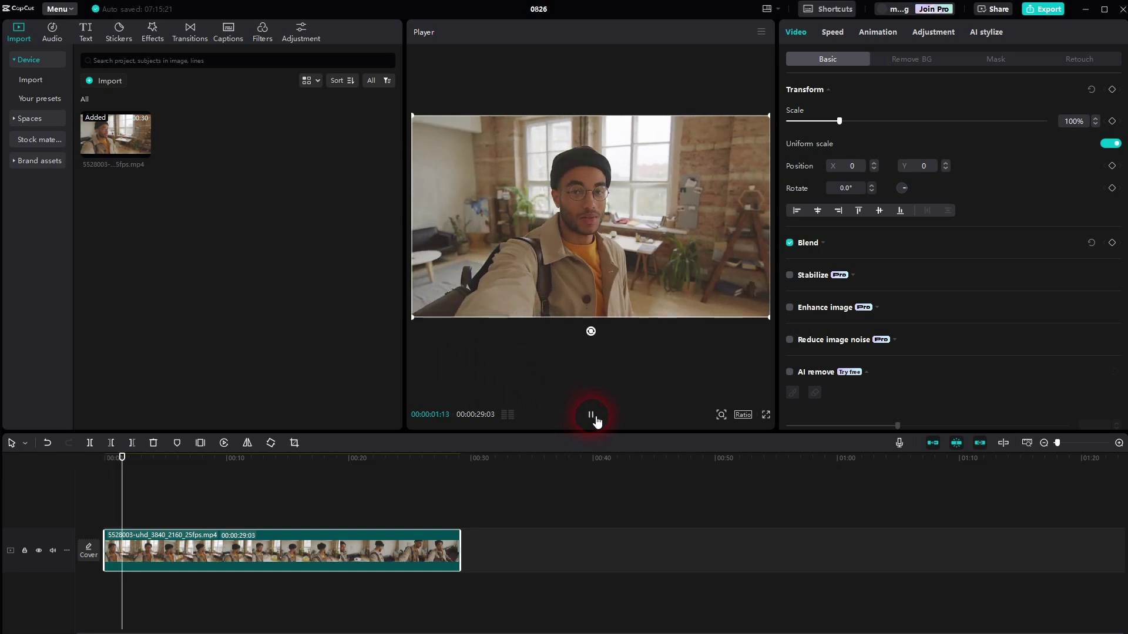
{"action": "left_click", "coordinate": [593, 417]}
{"action": "left_click", "coordinate": [85, 498]}
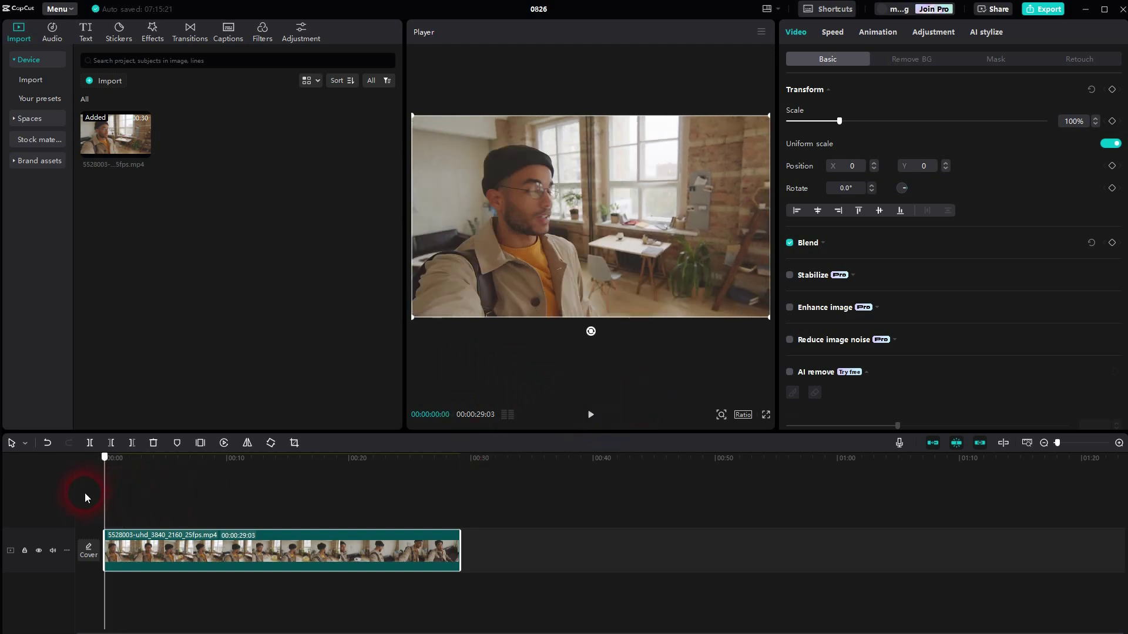
{"action": "left_click", "coordinate": [109, 480]}
{"action": "left_click_drag", "start_coordinate": [139, 480], "coordinate": [196, 496]}
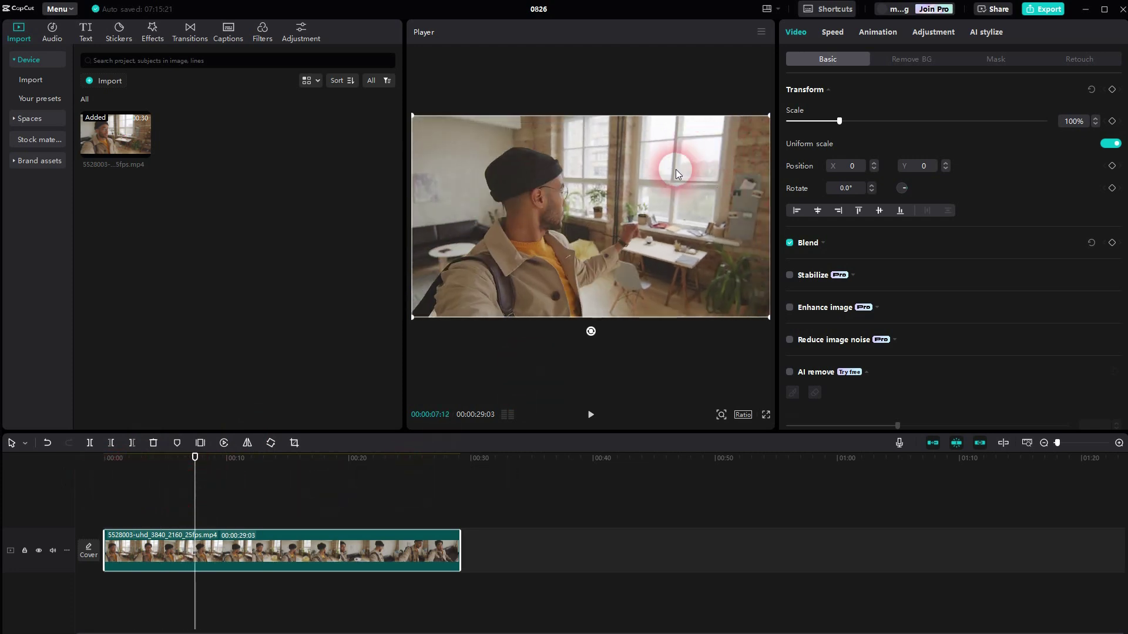
Search the sticker library for 'subscribe' and preview the red Subscribe bell sticker.
{"action": "left_click", "coordinate": [116, 37]}
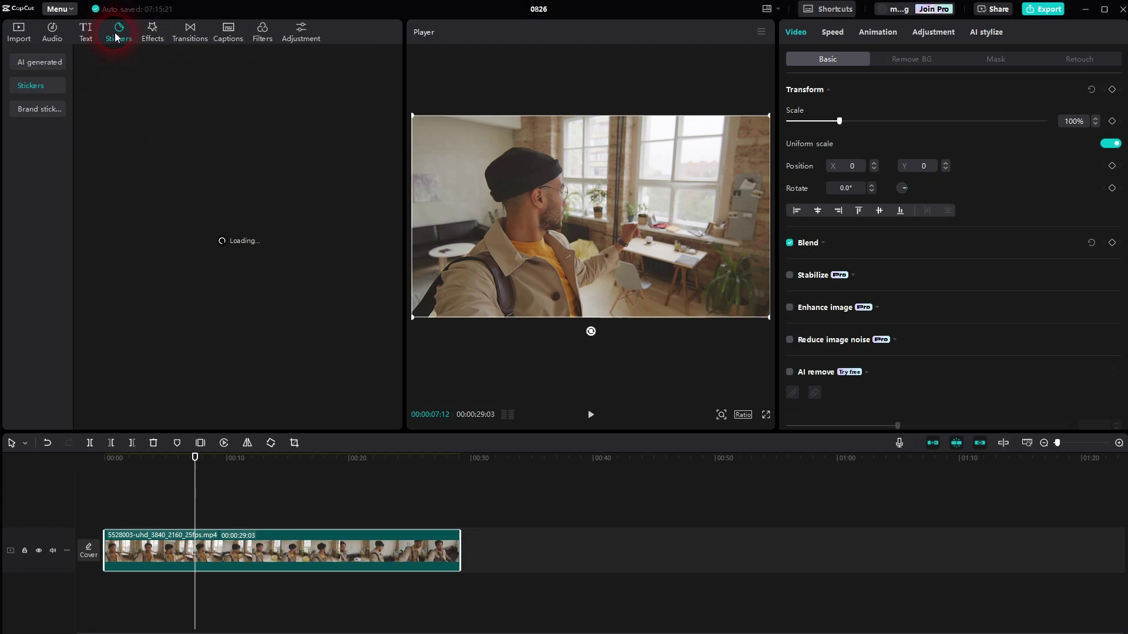
{"action": "left_click", "coordinate": [220, 189]}
{"action": "left_click", "coordinate": [107, 141]}
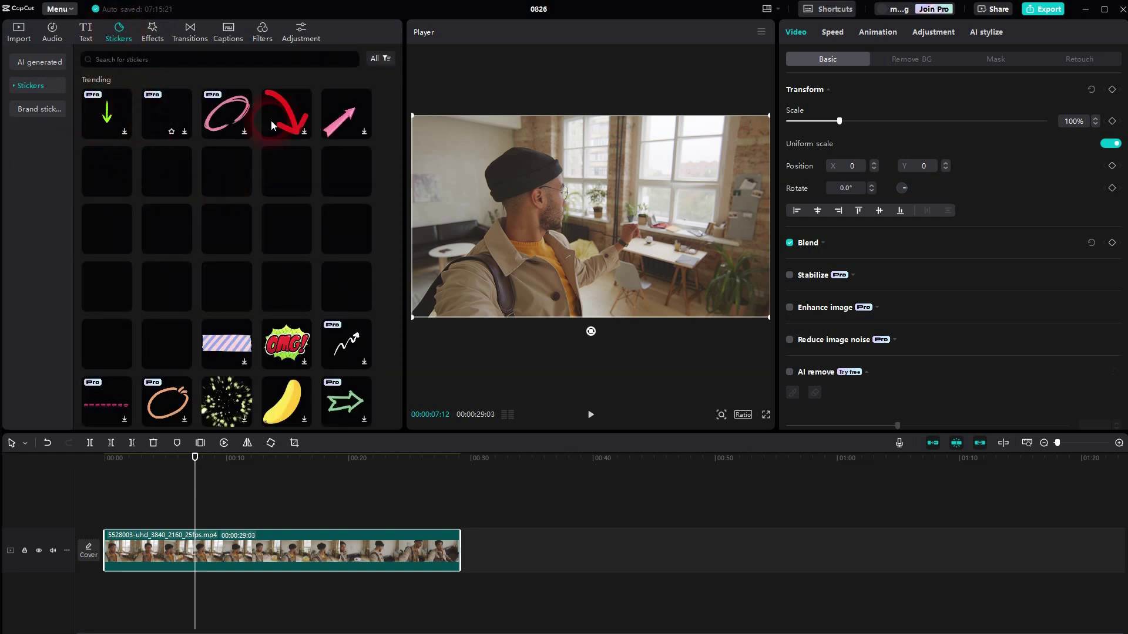
{"action": "left_click", "coordinate": [154, 61]}
{"action": "type", "text": "subscribe"}
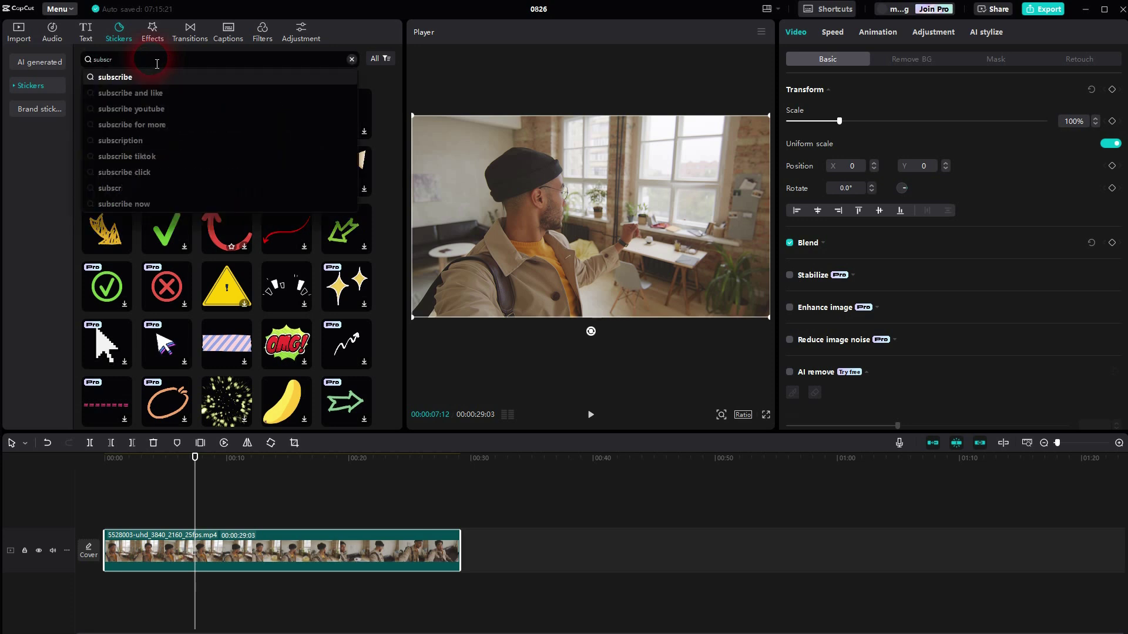
{"action": "key", "text": "Return"}
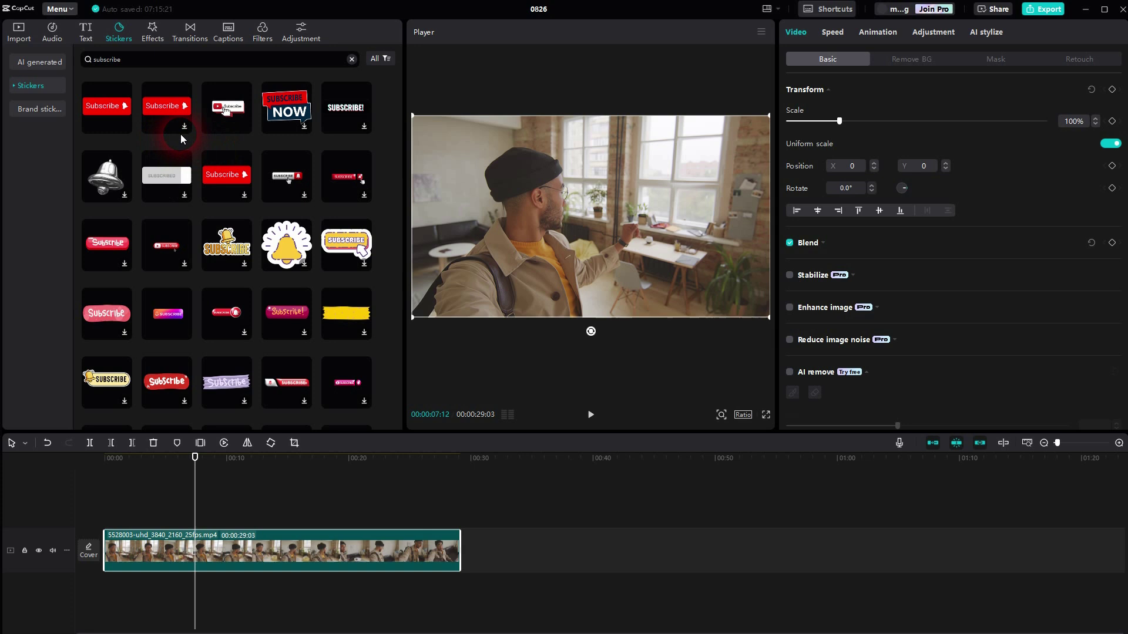
{"action": "left_click", "coordinate": [184, 126]}
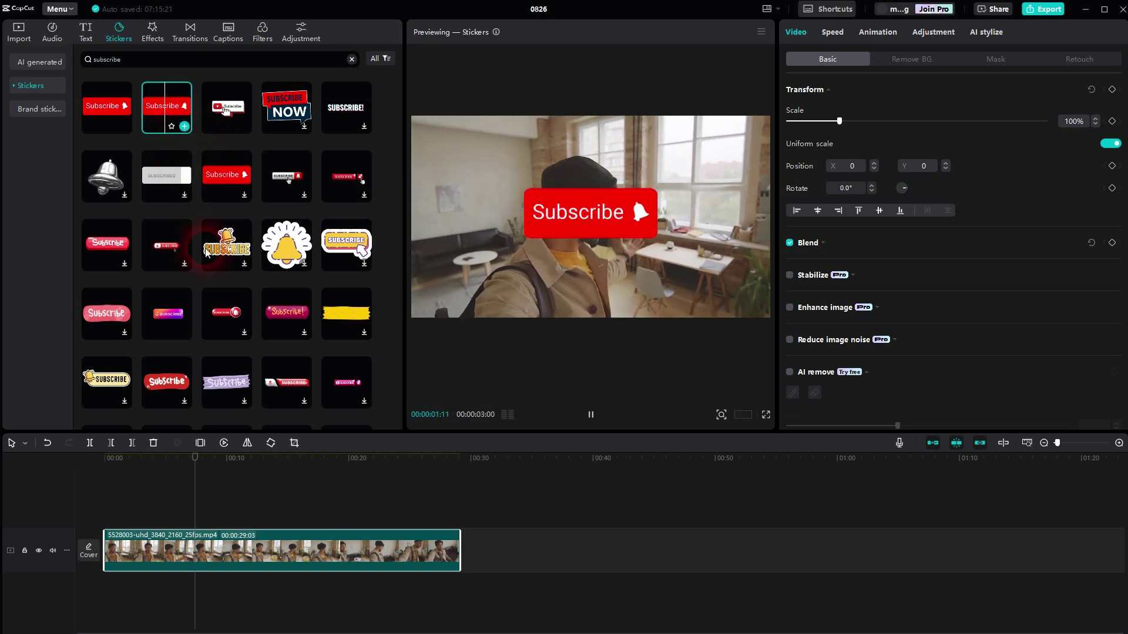
Add the Subscribe sticker and move it to the top-right corner (X 1059, Y 483).
{"action": "left_click", "coordinate": [184, 126]}
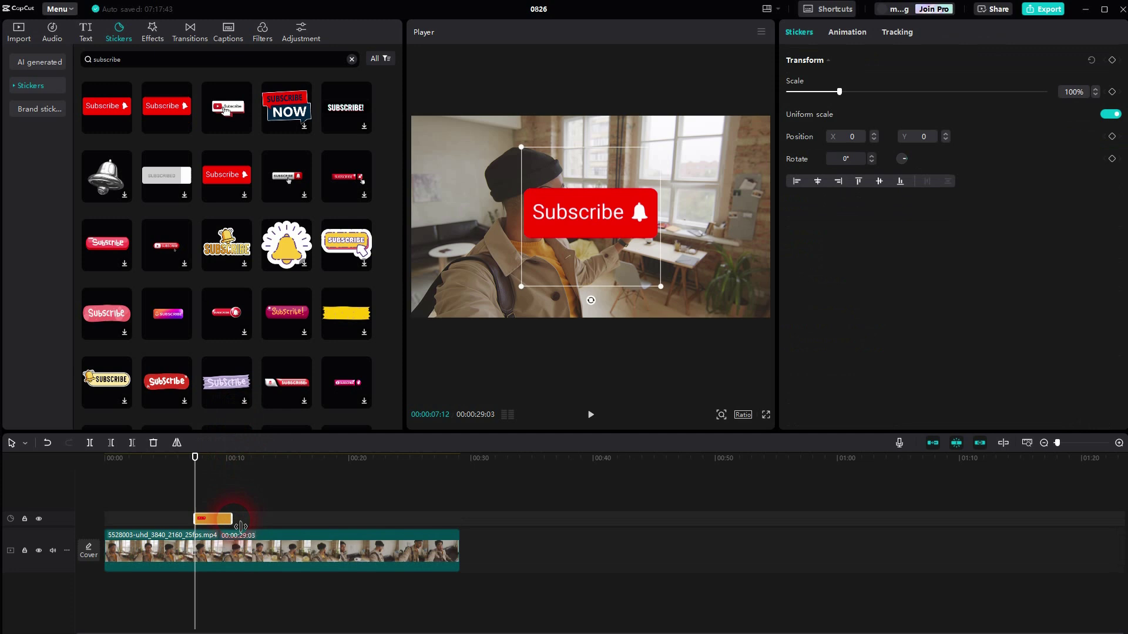
{"action": "left_click_drag", "start_coordinate": [565, 220], "coordinate": [664, 175]}
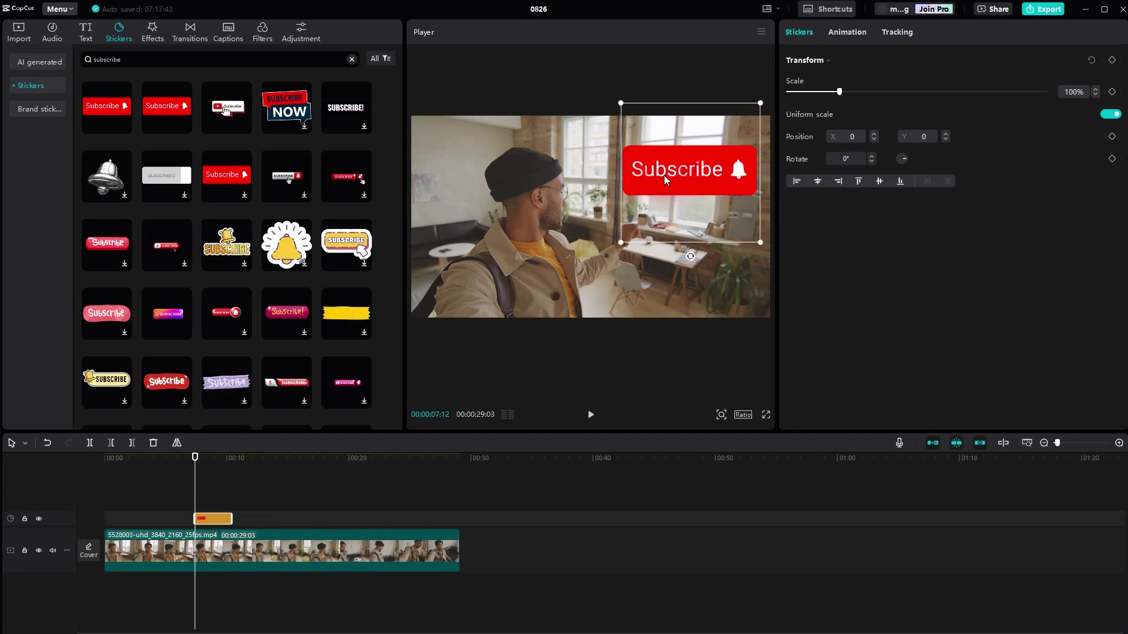
{"action": "left_click", "coordinate": [166, 495]}
Play from just before the sticker to check its placement, then reselect the sticker clip.
{"action": "left_click", "coordinate": [184, 479]}
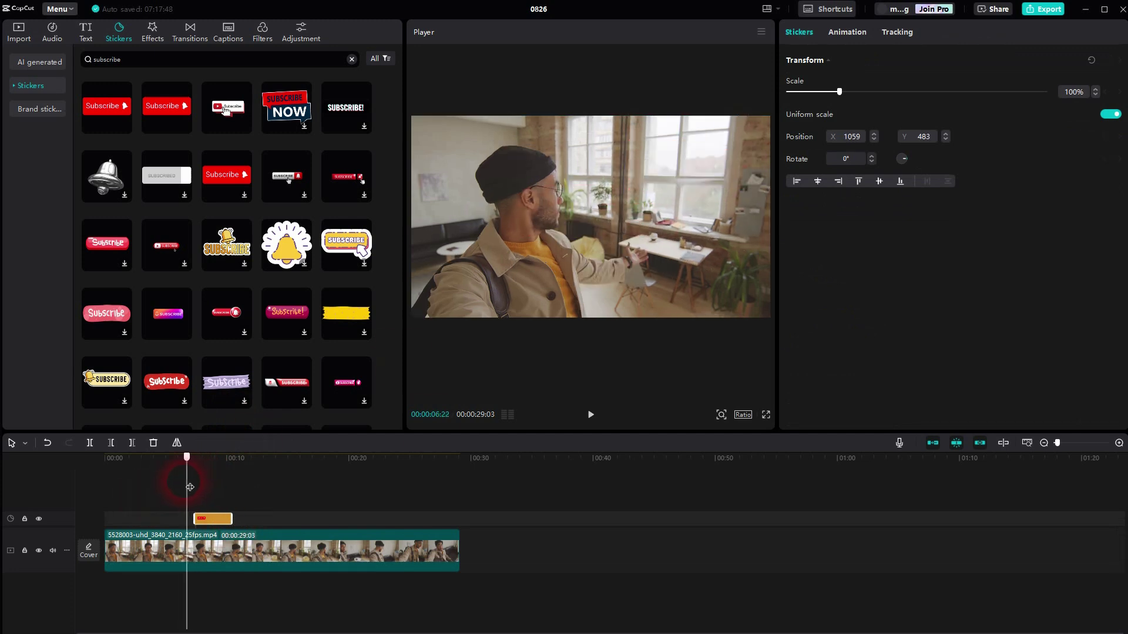
{"action": "left_click", "coordinate": [592, 415]}
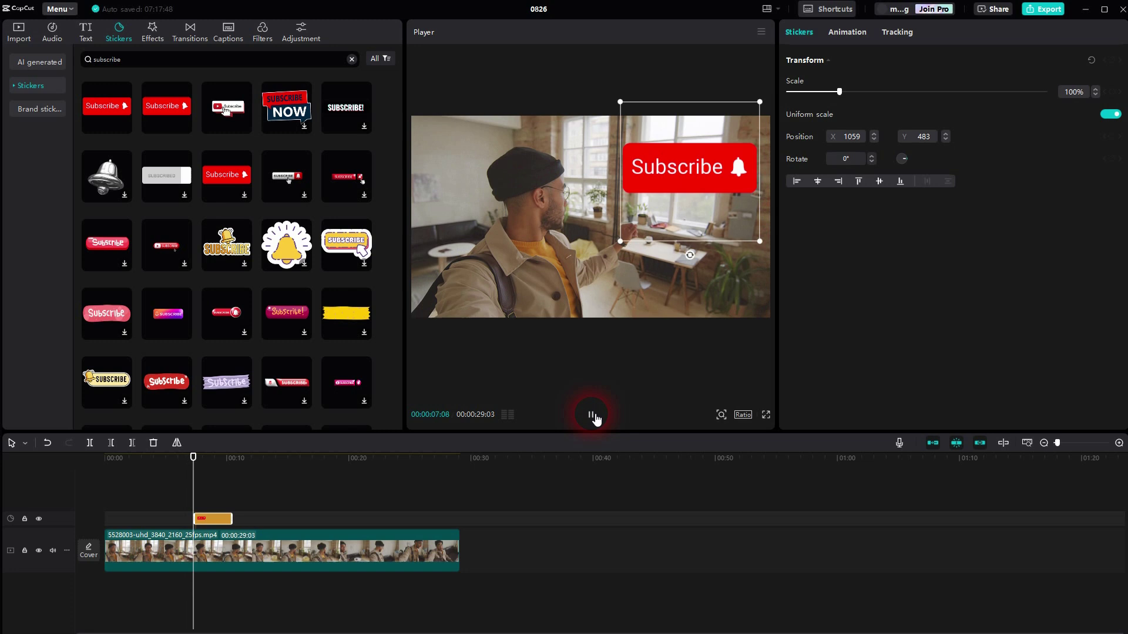
{"action": "left_click", "coordinate": [594, 417]}
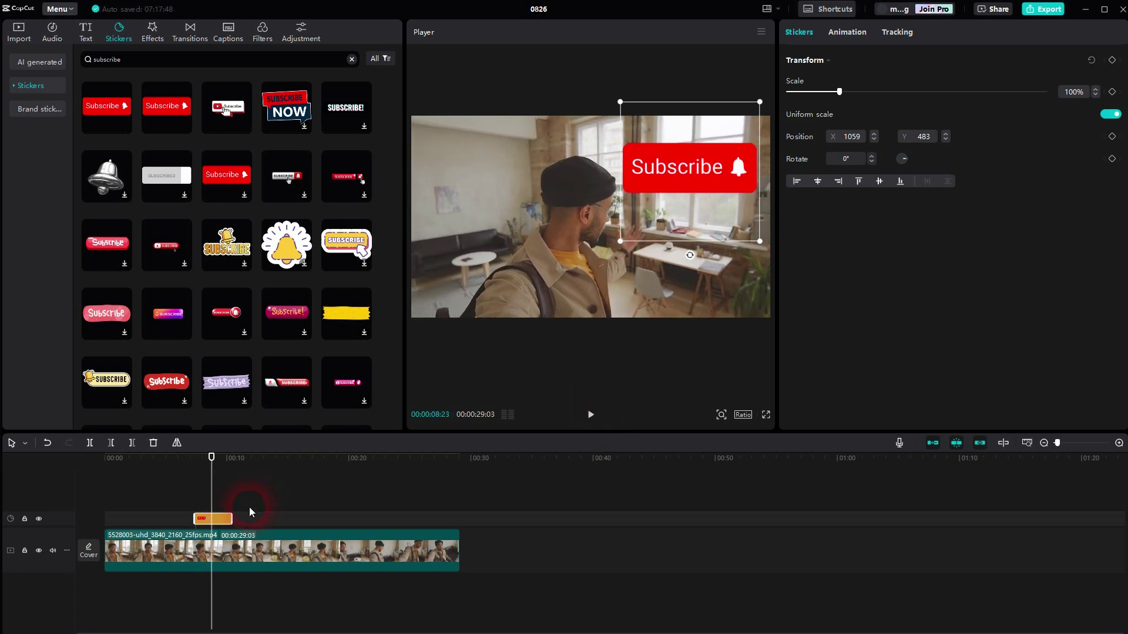
{"action": "mouse_move", "coordinate": [201, 486]}
{"action": "left_mouse_down"}
{"action": "mouse_move", "coordinate": [188, 481]}
{"action": "mouse_move", "coordinate": [200, 498]}
{"action": "left_mouse_up"}
{"action": "left_click", "coordinate": [208, 550]}
{"action": "left_click", "coordinate": [211, 519]}
{"action": "left_click", "coordinate": [192, 492]}
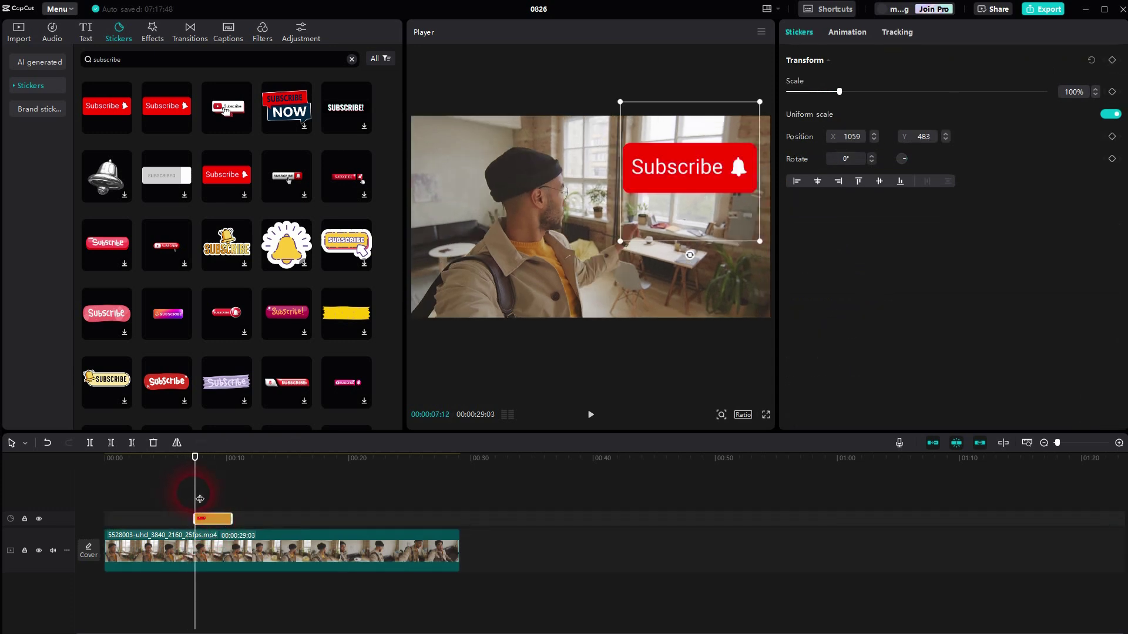
Give the Subscribe sticker a 0.5s Bounce In entrance and preview it from just before it appears.
{"action": "left_click", "coordinate": [856, 30]}
{"action": "left_click", "coordinate": [904, 233]}
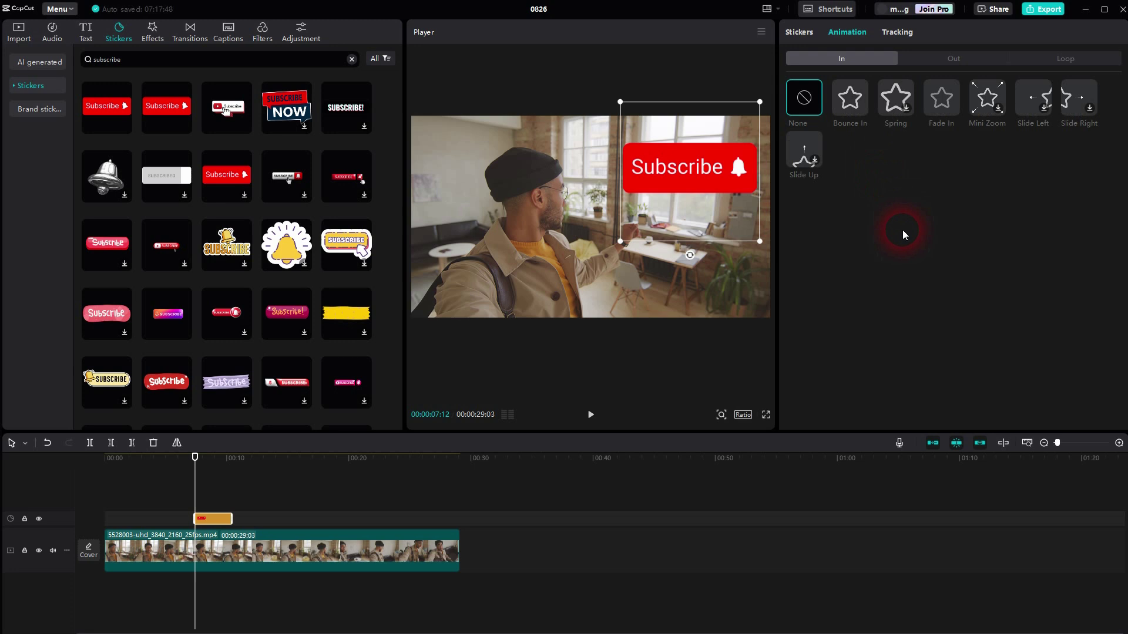
{"action": "left_click", "coordinate": [856, 99]}
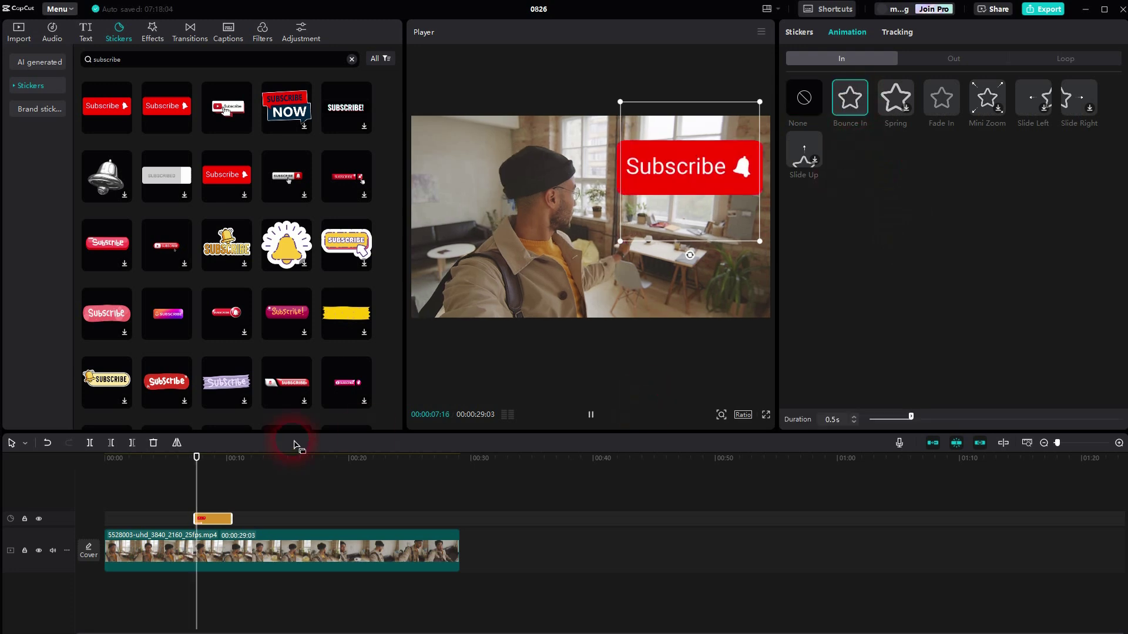
{"action": "left_click", "coordinate": [202, 490]}
{"action": "left_click", "coordinate": [178, 484]}
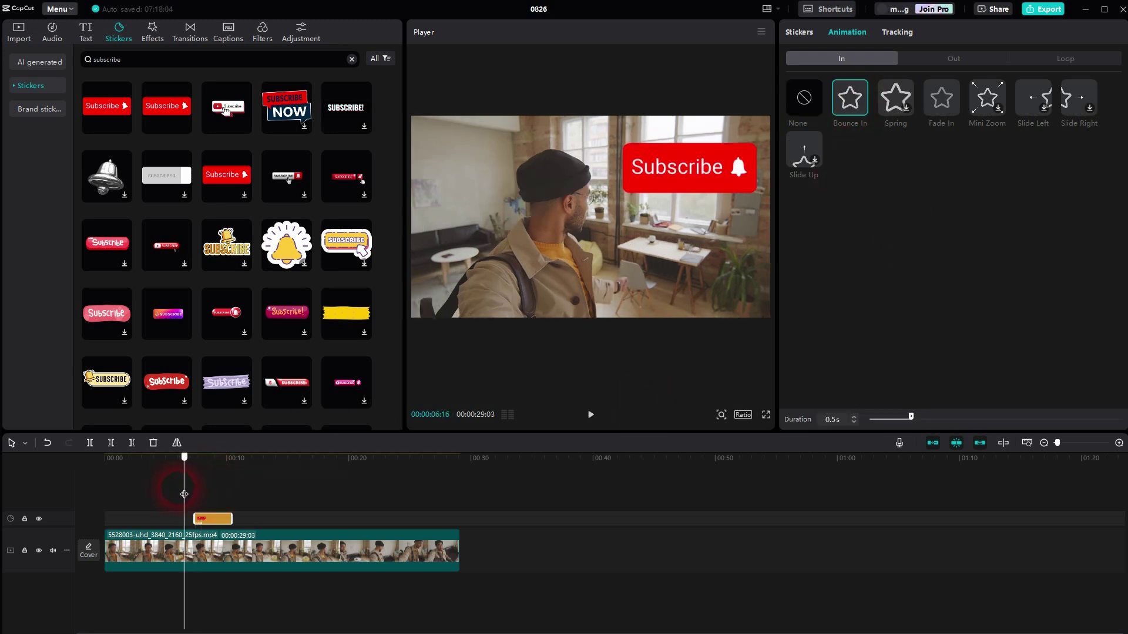
{"action": "left_click", "coordinate": [590, 415]}
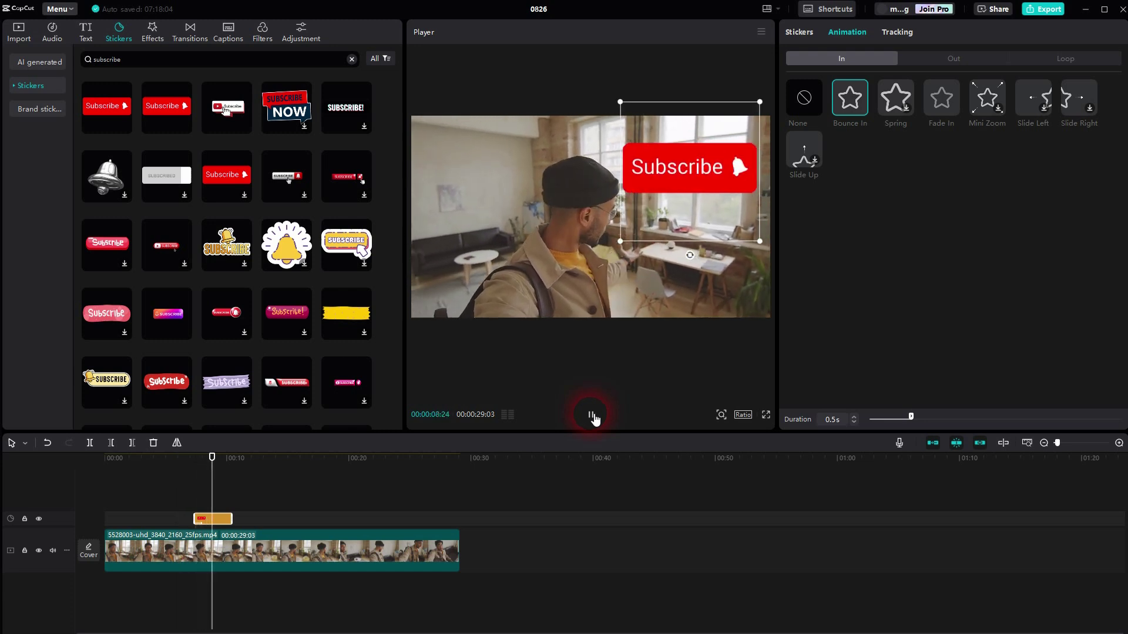
Give the Subscribe sticker a Bounce Out exit and preview both animations.
{"action": "left_click", "coordinate": [592, 416]}
{"action": "left_click", "coordinate": [970, 62]}
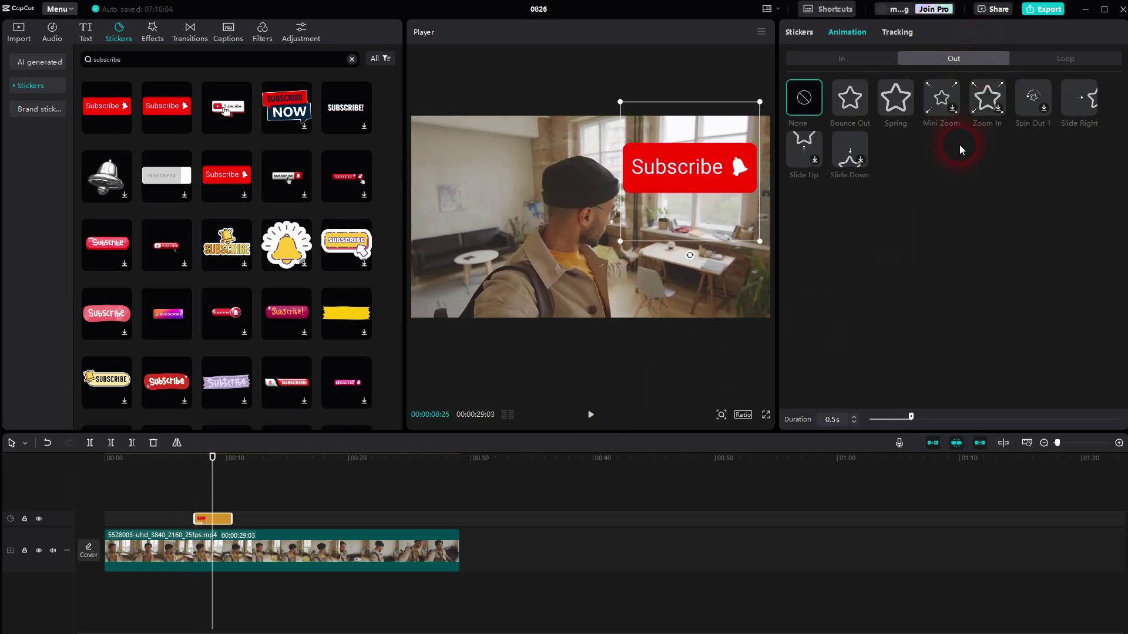
{"action": "left_click", "coordinate": [859, 108]}
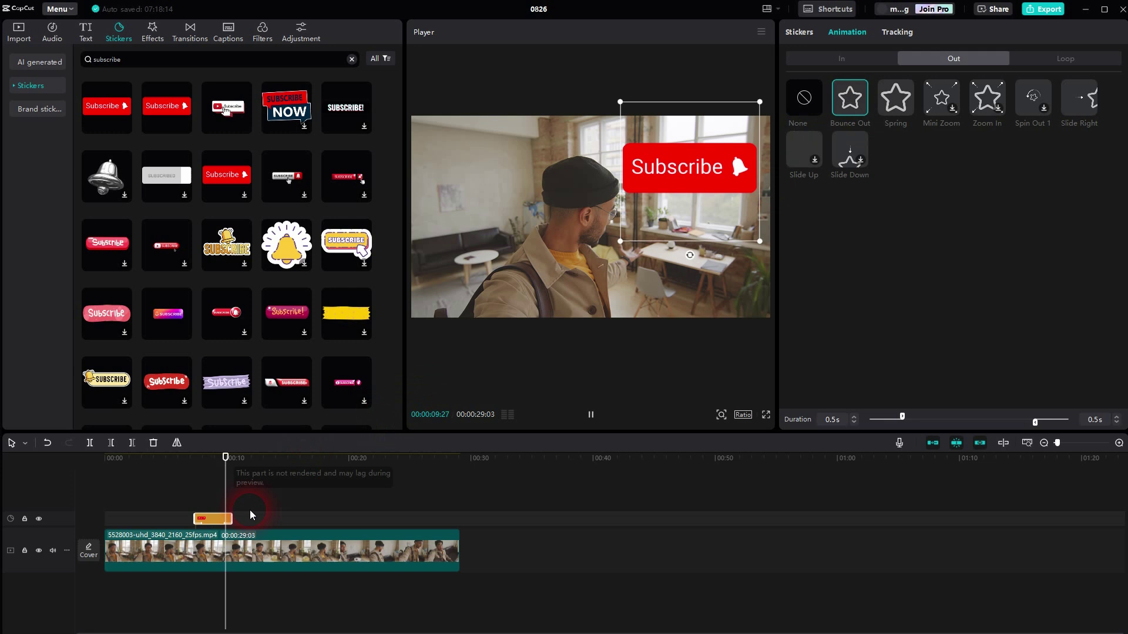
{"action": "left_click_drag", "start_coordinate": [235, 485], "coordinate": [189, 479]}
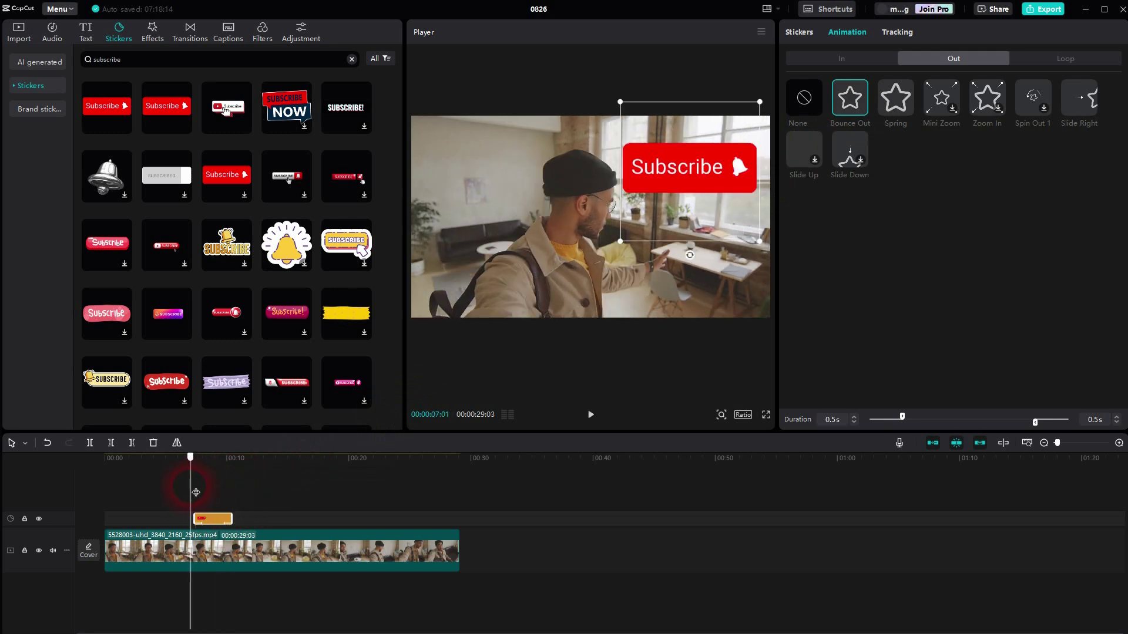
{"action": "left_click", "coordinate": [591, 414]}
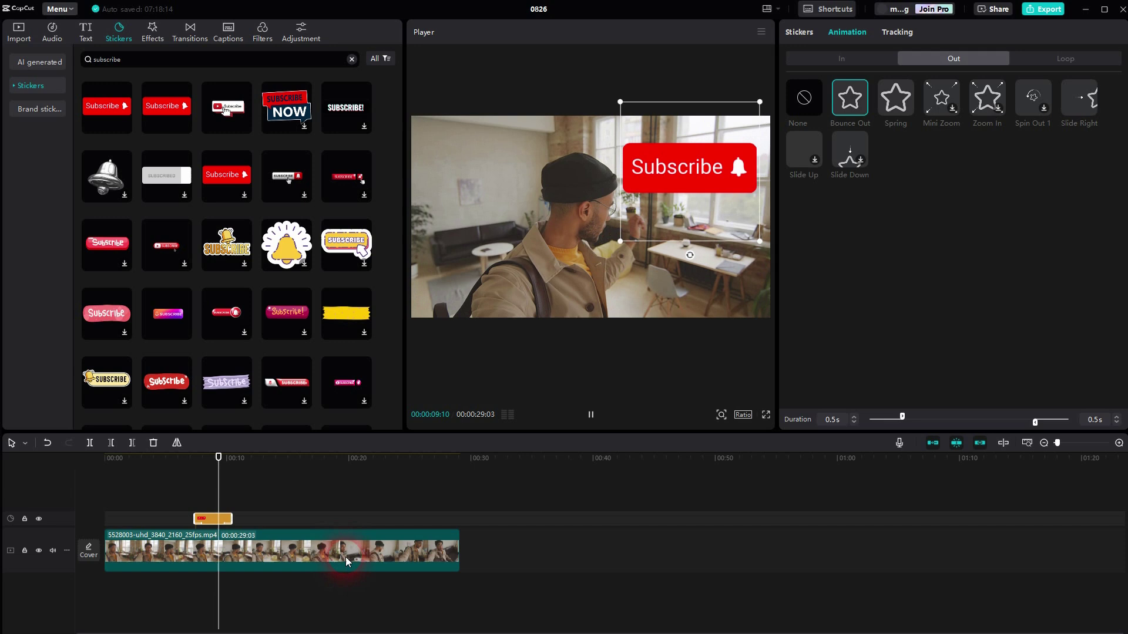
{"action": "left_click", "coordinate": [590, 415]}
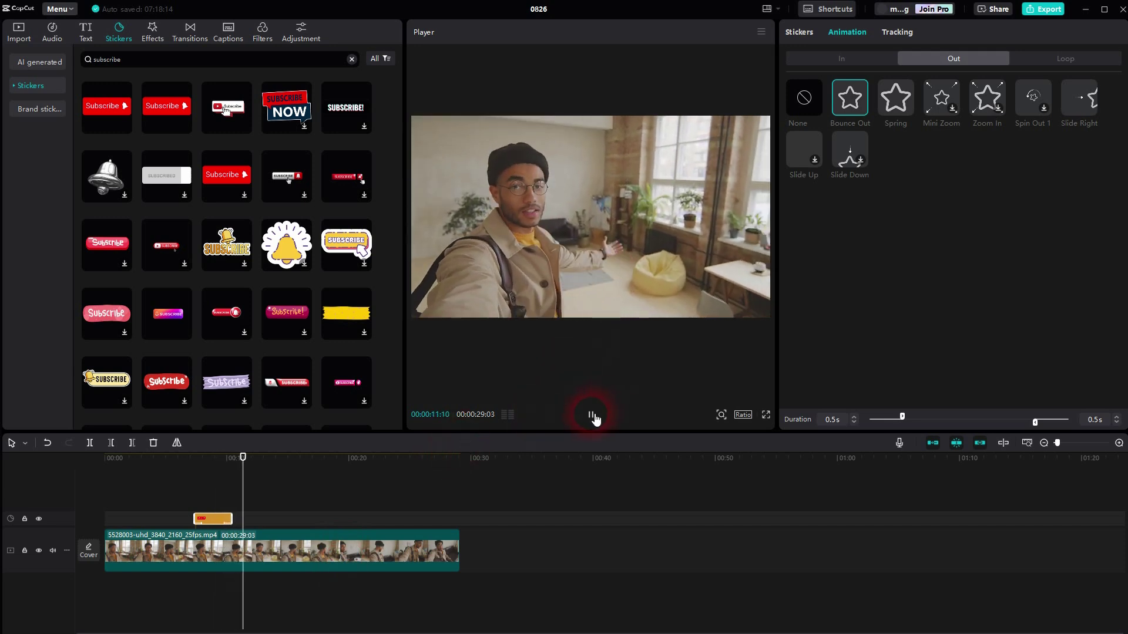
Return the playhead to eight seconds and delete the Subscribe sticker clip.
{"action": "left_click_drag", "start_coordinate": [251, 496], "coordinate": [201, 491]}
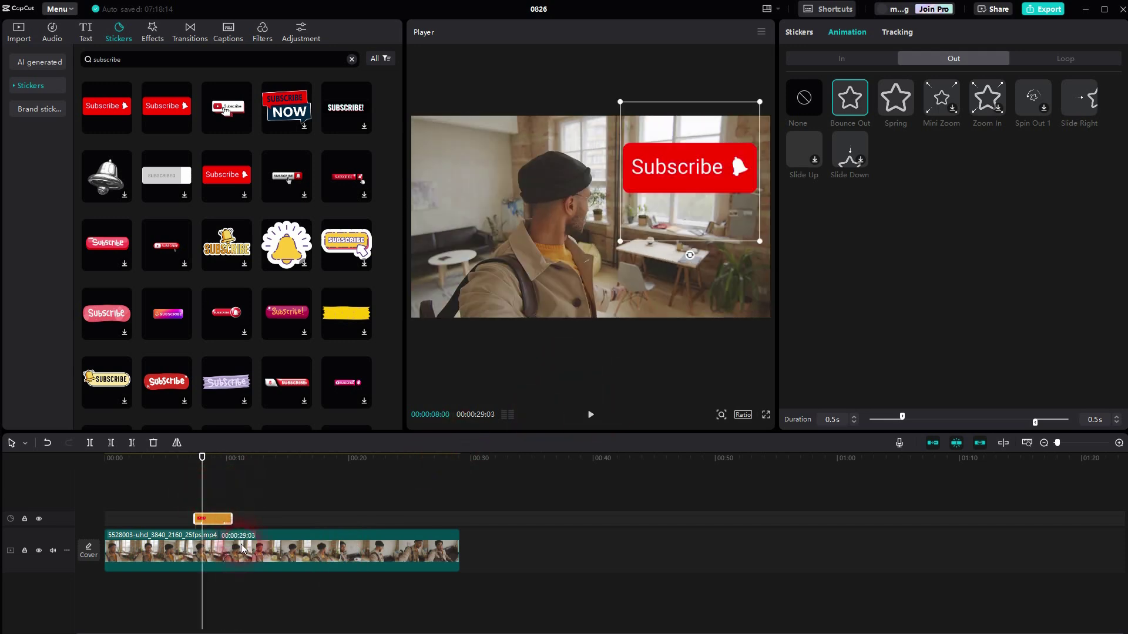
{"action": "left_click", "coordinate": [710, 185]}
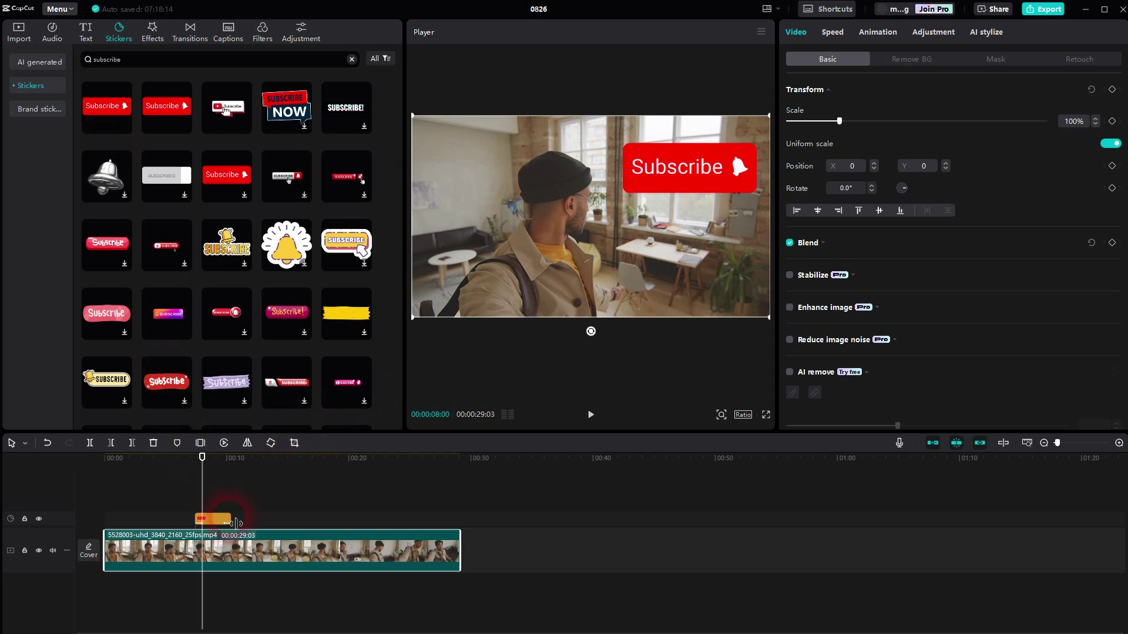
{"action": "left_click", "coordinate": [214, 520]}
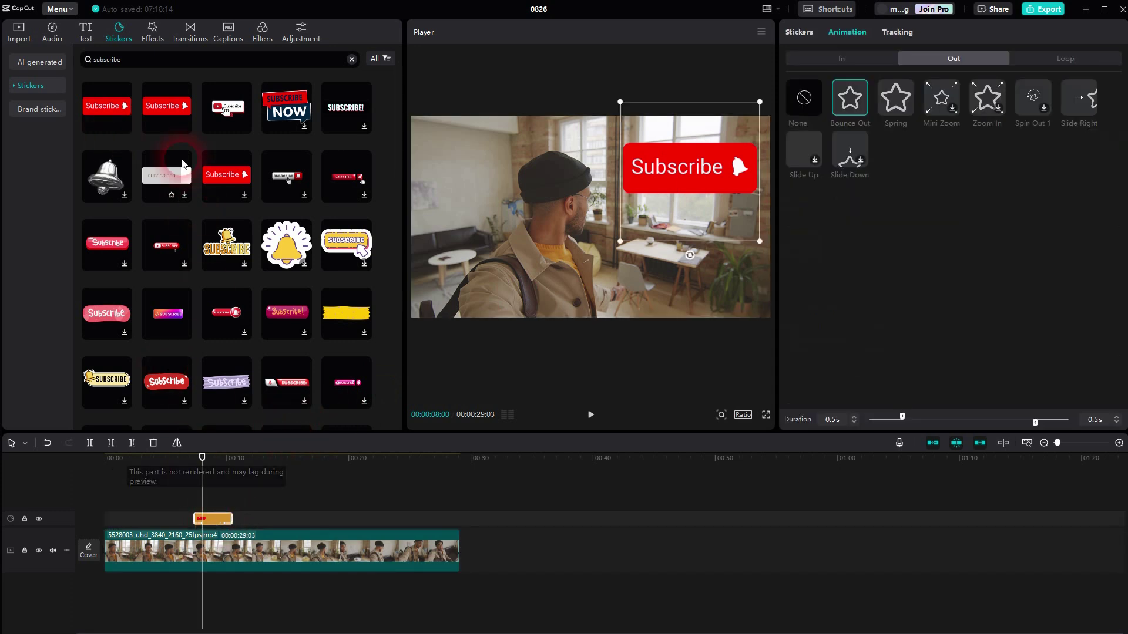
{"action": "key", "text": "Delete"}
Add a Default text clip and replace its text with LIKE, THE, VIDEO on three lines.
{"action": "left_click", "coordinate": [86, 32]}
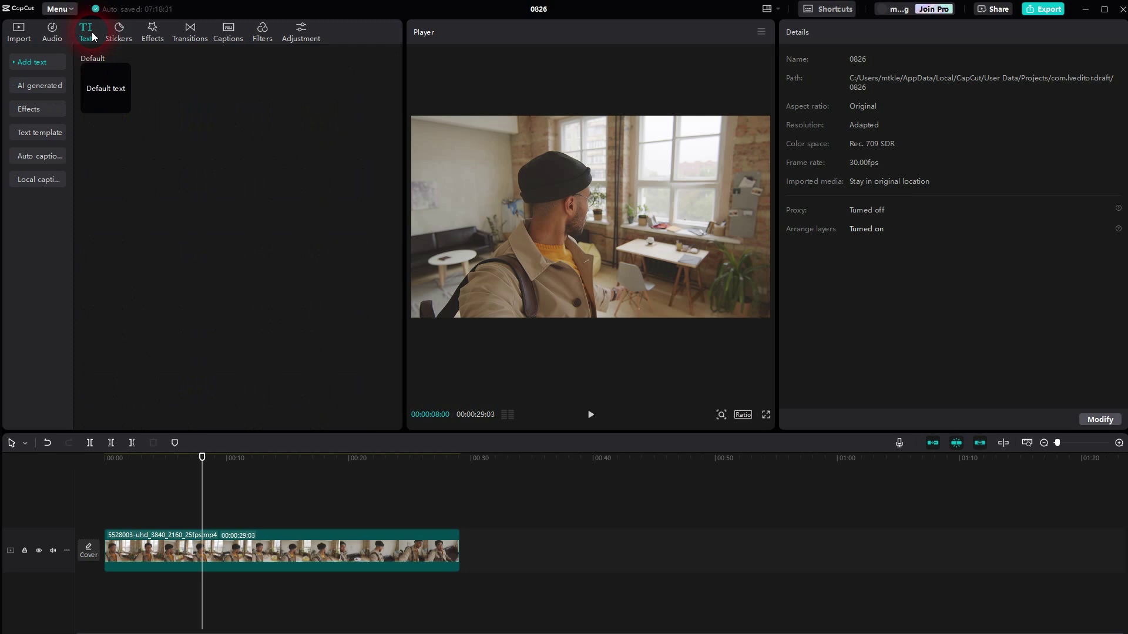
{"action": "left_click", "coordinate": [124, 106]}
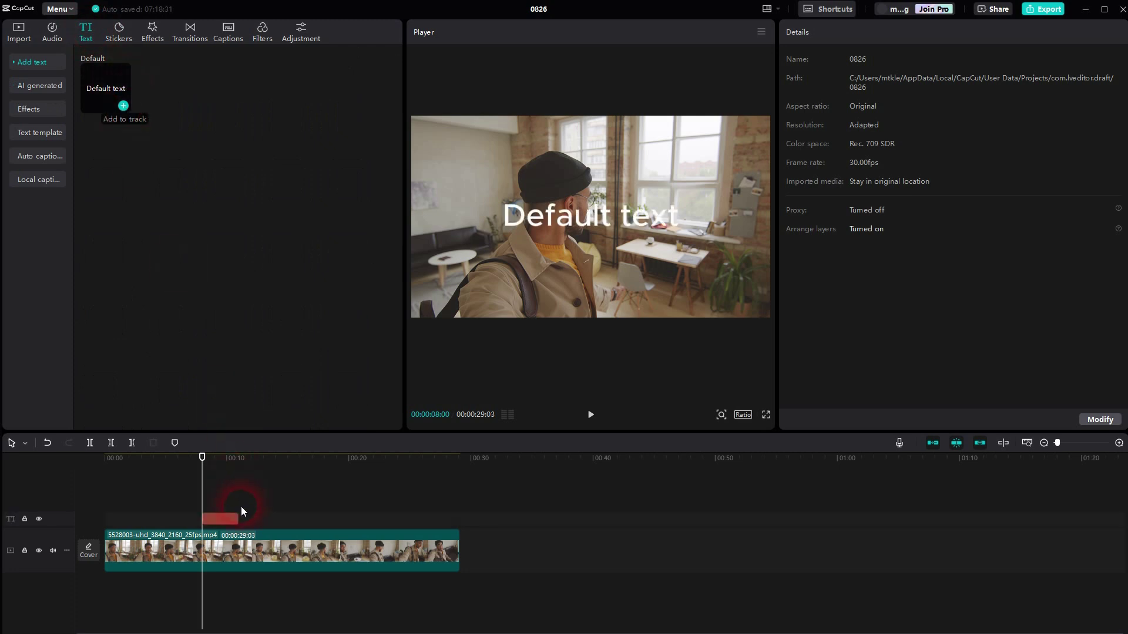
{"action": "left_click_drag", "start_coordinate": [829, 88], "coordinate": [789, 88]}
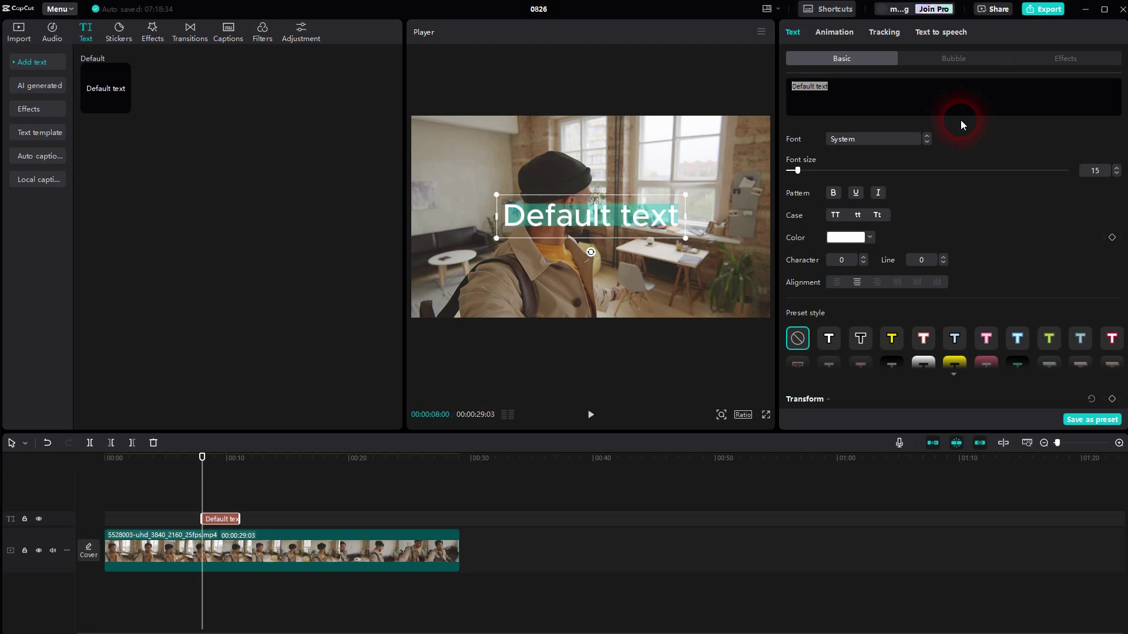
{"action": "type", "text": "LIKE"}
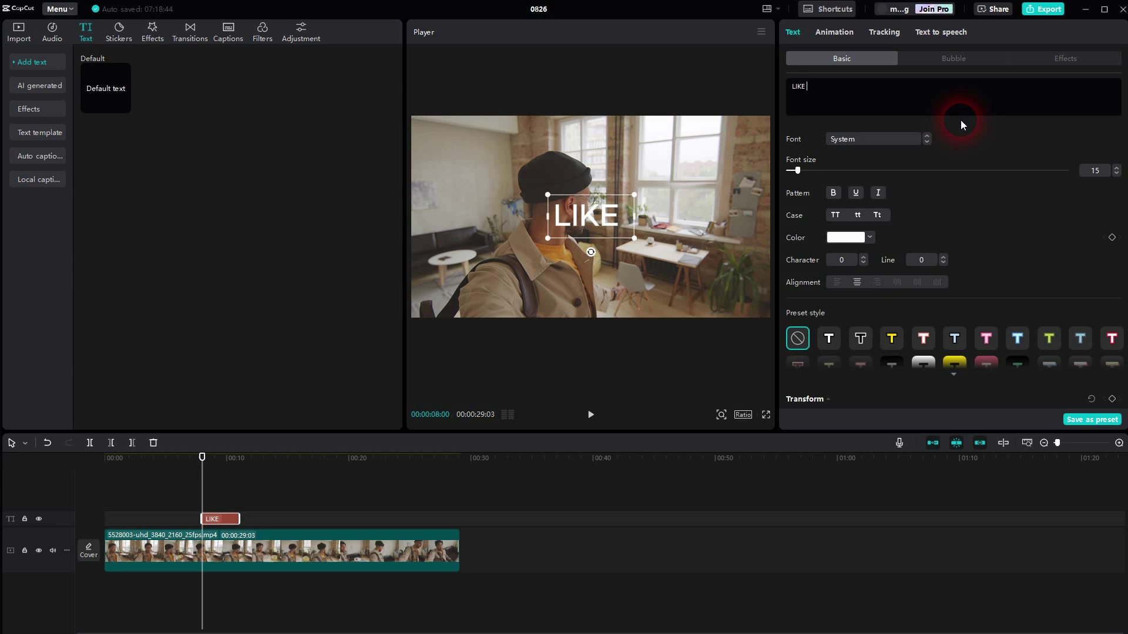
{"action": "key", "text": "Return"}
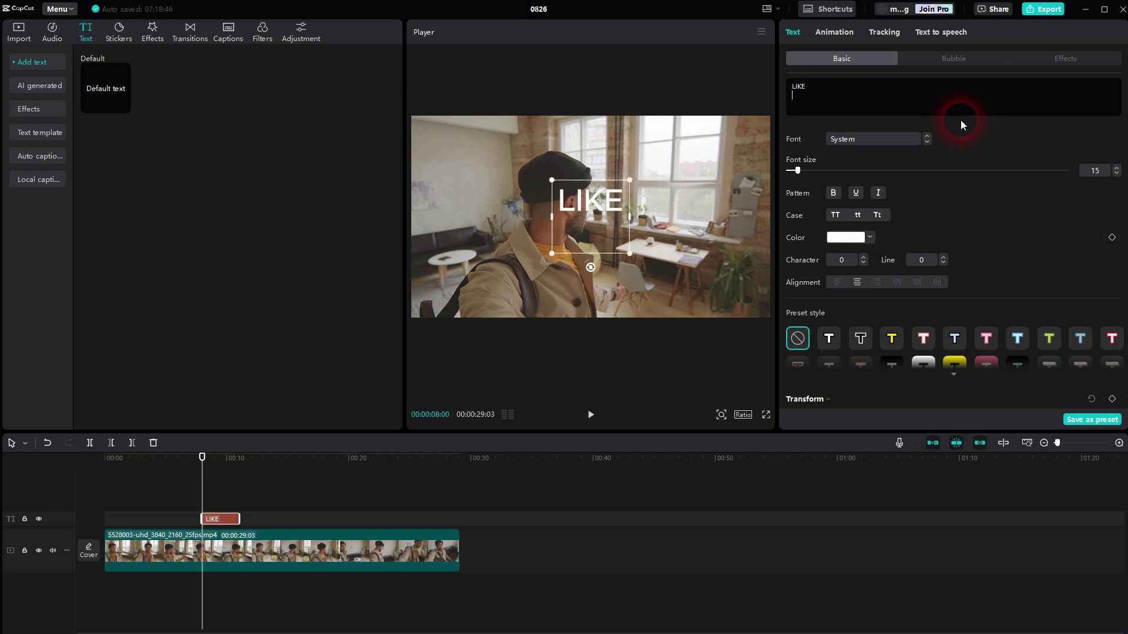
{"action": "type", "text": "THE"}
{"action": "key", "text": "Return"}
{"action": "type", "text": "VIDEO"}
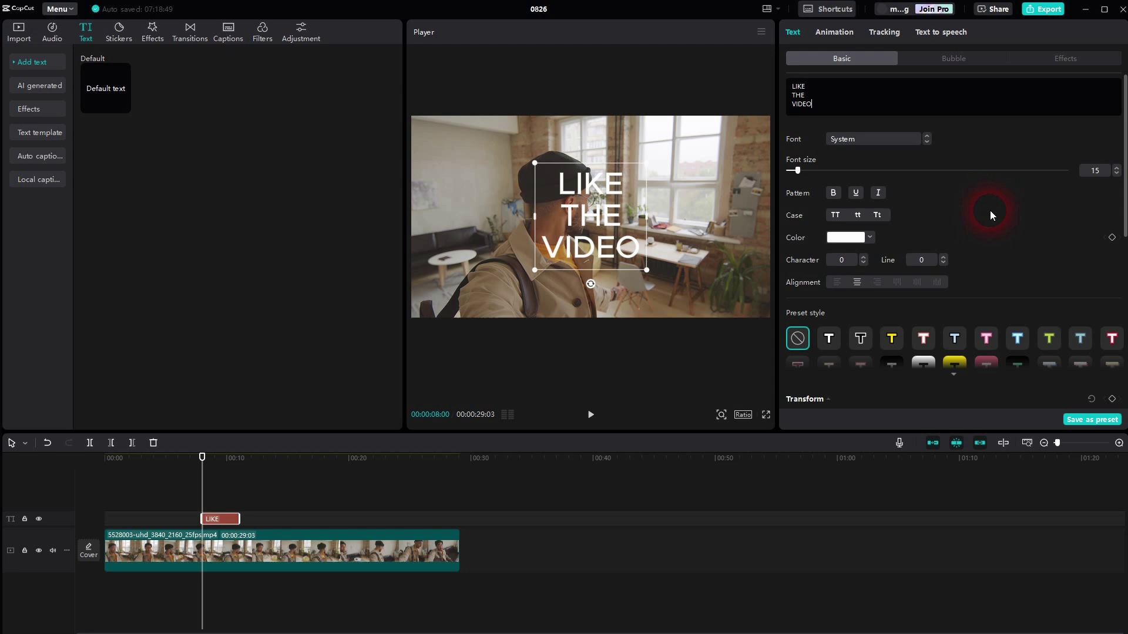
Apply the orange preset style, yellow with orange outline at size 15, to the text.
{"action": "left_click", "coordinate": [676, 196]}
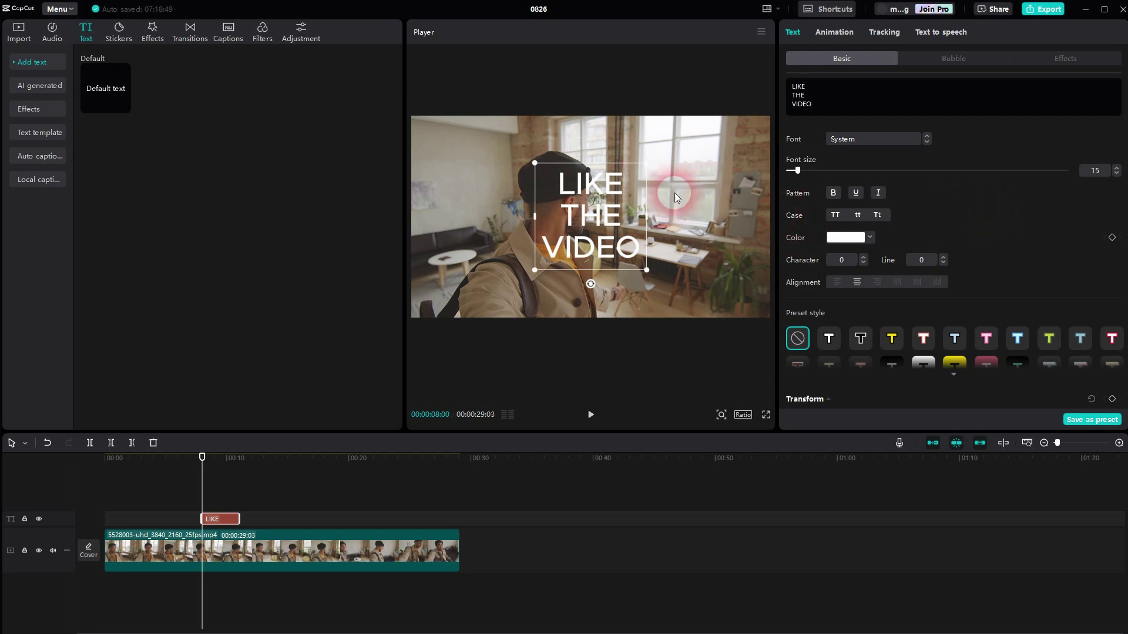
{"action": "left_click", "coordinate": [845, 237]}
{"action": "left_click", "coordinate": [1019, 242]}
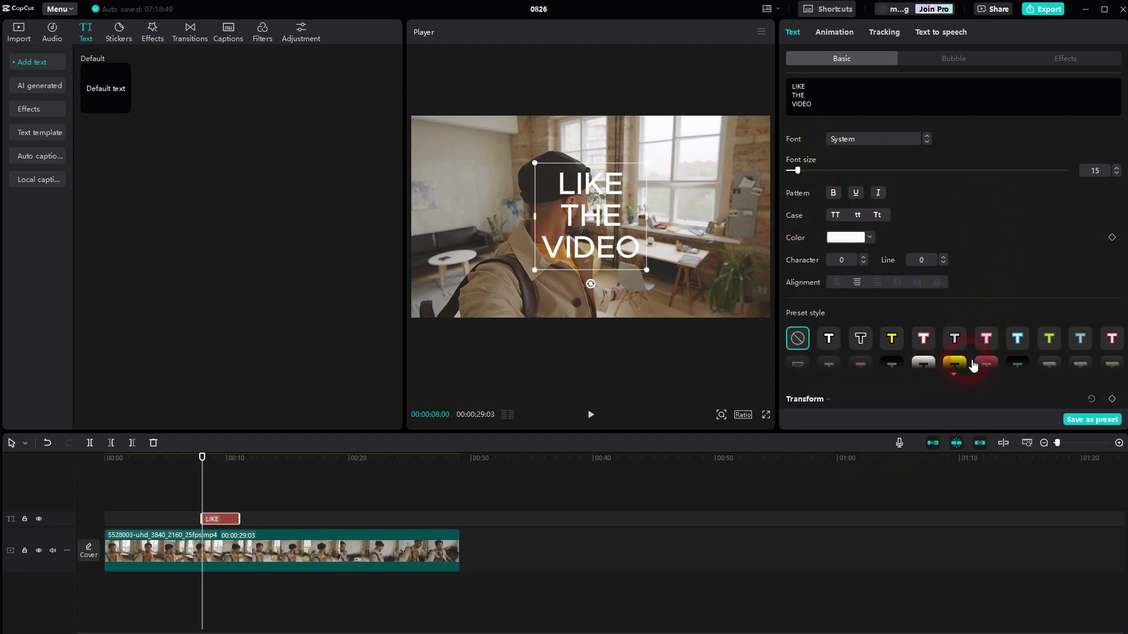
{"action": "scroll", "coordinate": [964, 344], "scroll_direction": "down", "scroll_amount": 10}
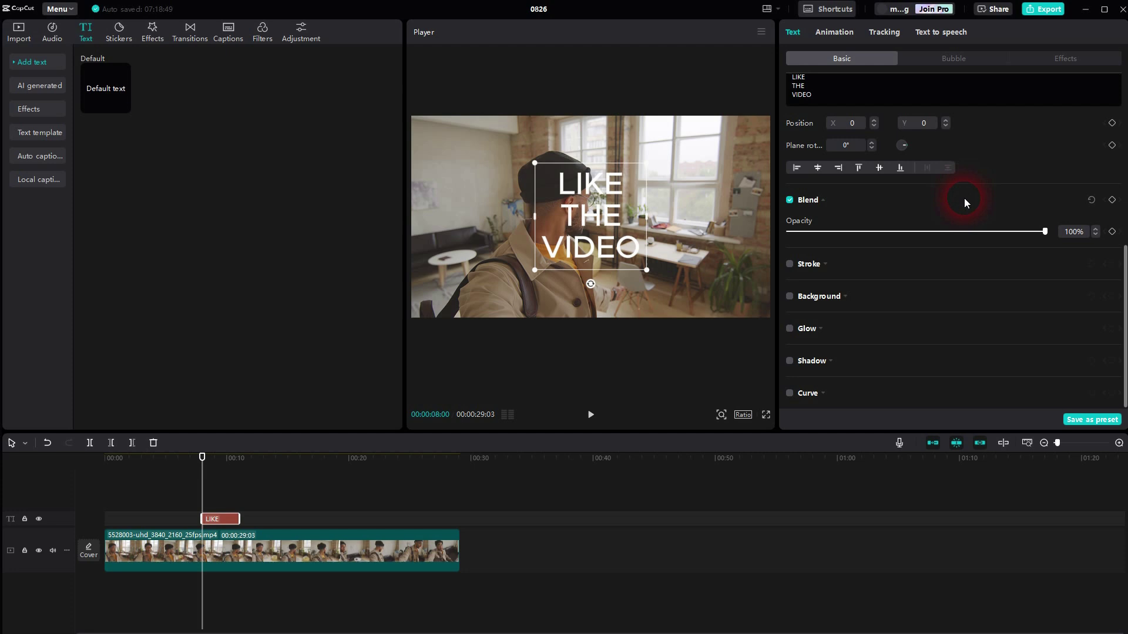
{"action": "scroll", "coordinate": [964, 199], "scroll_direction": "up", "scroll_amount": 10}
{"action": "left_click", "coordinate": [955, 374]}
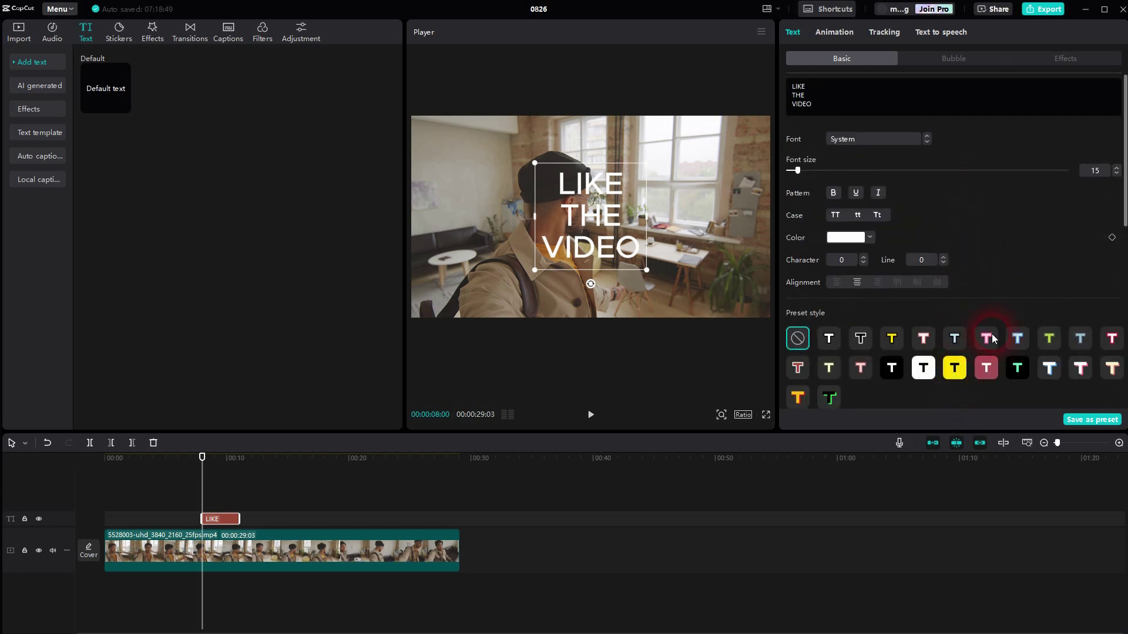
{"action": "scroll", "coordinate": [991, 334], "scroll_direction": "down", "scroll_amount": 1}
{"action": "left_click", "coordinate": [795, 356]}
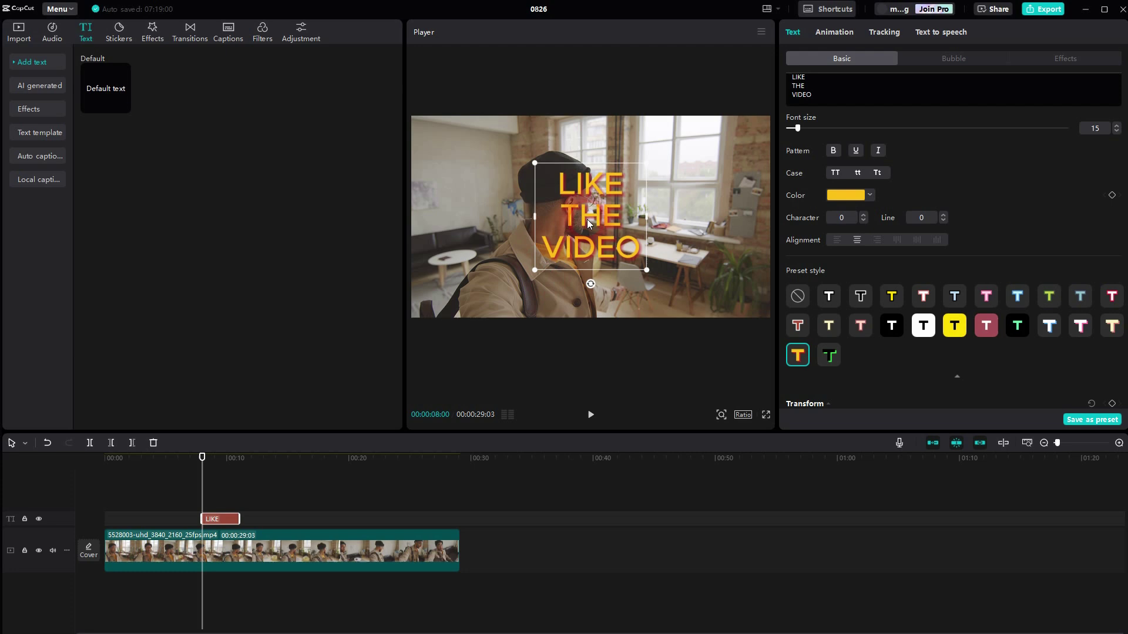
Move the text to the upper-right of the frame and scrub to preview it.
{"action": "left_click_drag", "start_coordinate": [584, 228], "coordinate": [689, 193]}
{"action": "left_click", "coordinate": [670, 304]}
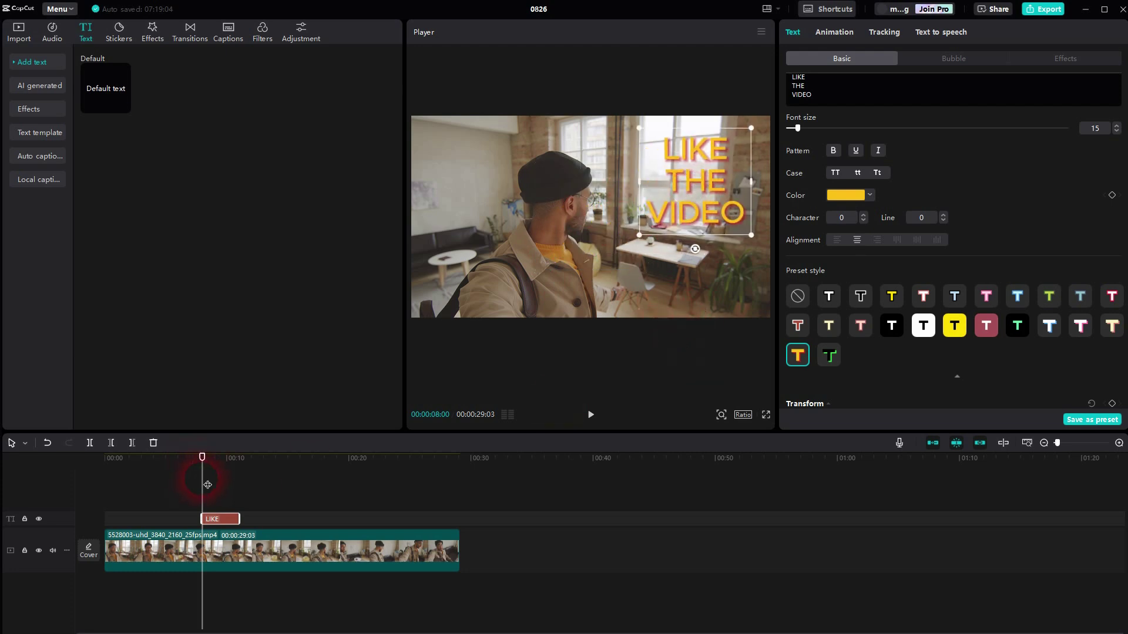
{"action": "mouse_move", "coordinate": [207, 485]}
{"action": "left_mouse_down"}
{"action": "mouse_move", "coordinate": [195, 482]}
{"action": "mouse_move", "coordinate": [217, 489]}
{"action": "mouse_move", "coordinate": [203, 480]}
{"action": "left_mouse_up"}
Give the LIKE THE VIDEO text a Pop Up entrance lasting 1.0 s, then rewind before it.
{"action": "left_click", "coordinate": [896, 92]}
{"action": "left_click", "coordinate": [835, 31]}
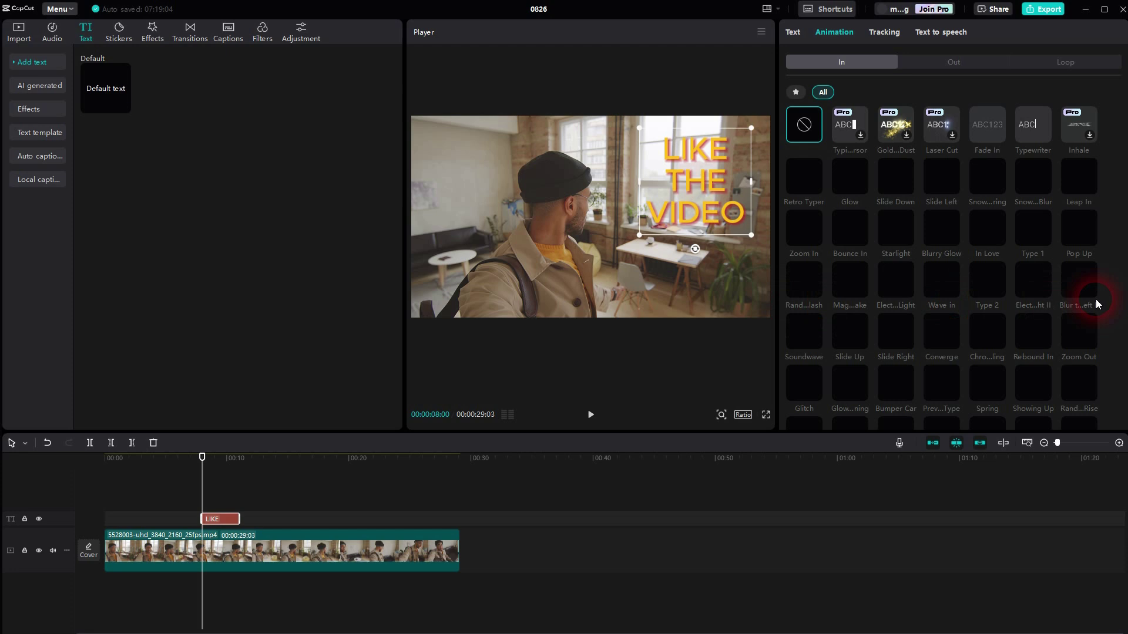
{"action": "scroll", "coordinate": [1101, 267], "scroll_direction": "down", "scroll_amount": 3}
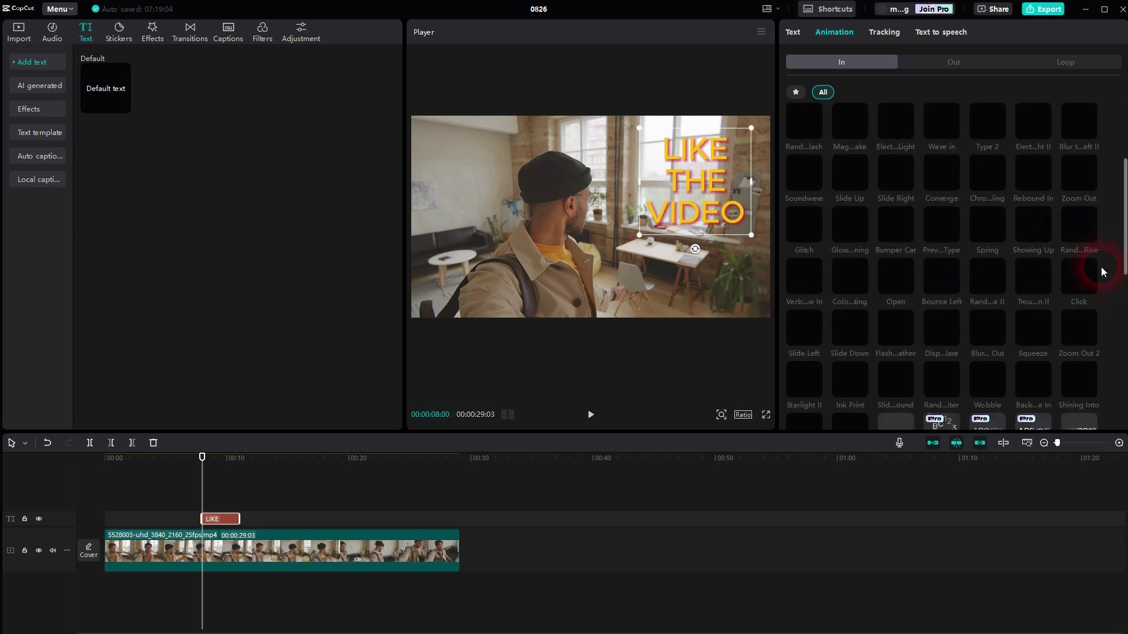
{"action": "scroll", "coordinate": [1087, 266], "scroll_direction": "down", "scroll_amount": 3}
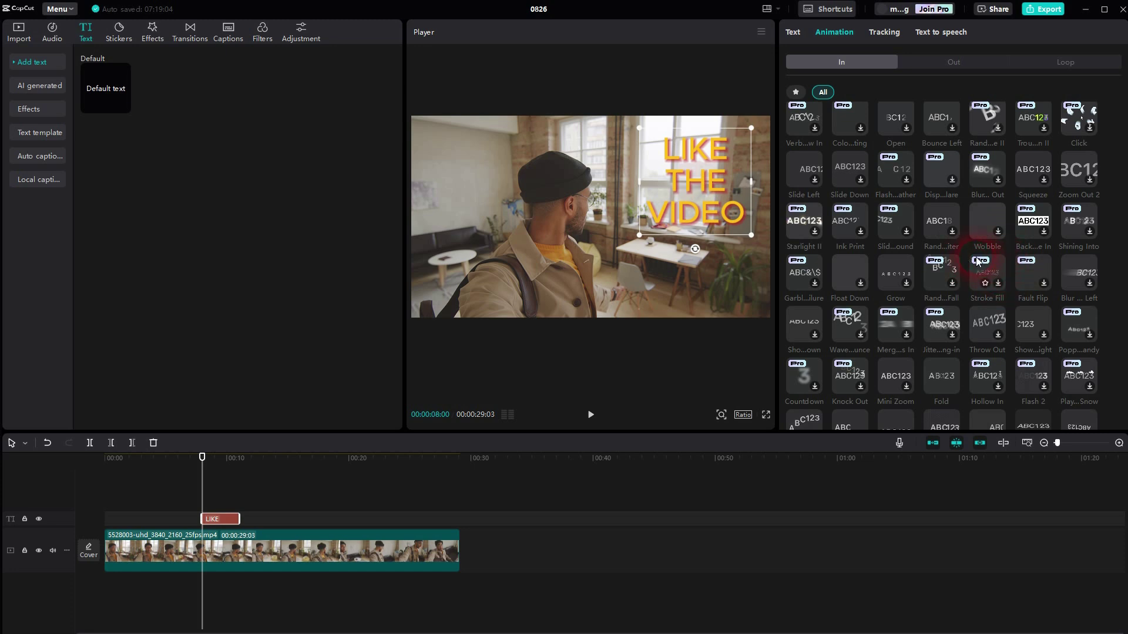
{"action": "scroll", "coordinate": [1025, 289], "scroll_direction": "up", "scroll_amount": 3}
{"action": "scroll", "coordinate": [1026, 289], "scroll_direction": "up", "scroll_amount": 2}
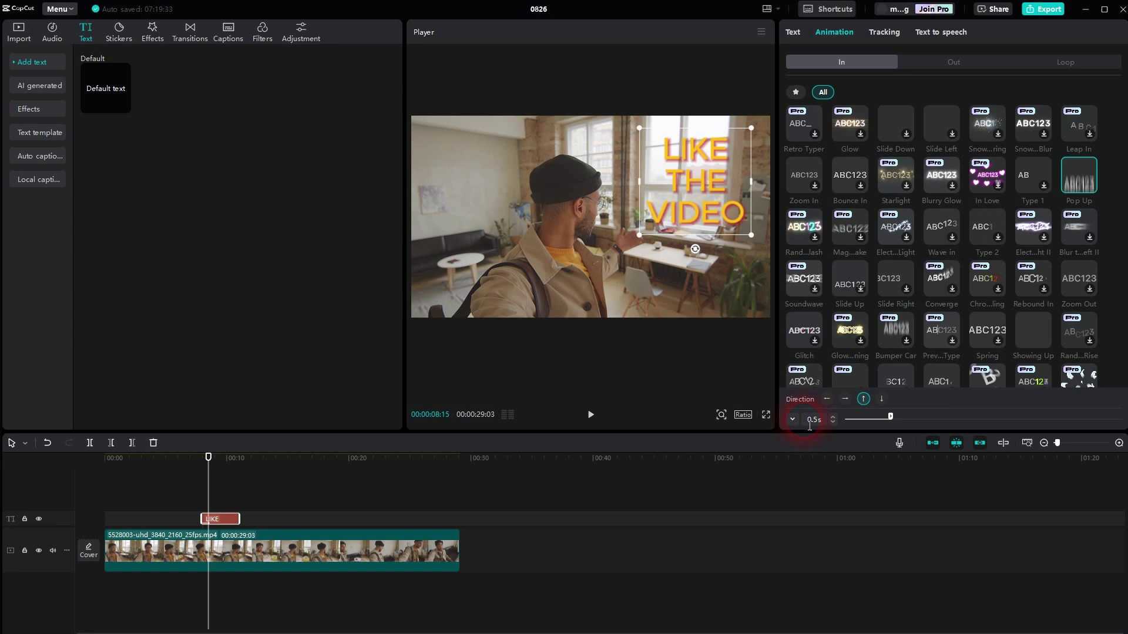
{"action": "left_click_drag", "start_coordinate": [908, 416], "coordinate": [935, 417]}
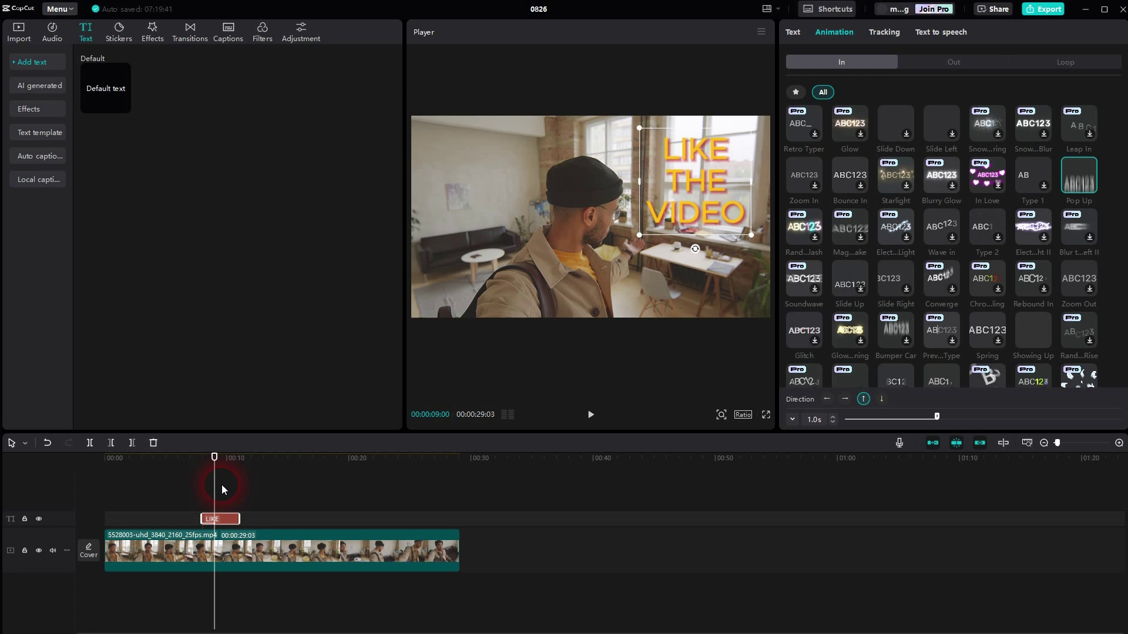
{"action": "left_click_drag", "start_coordinate": [223, 489], "coordinate": [196, 490]}
Preview the text's Pop Up entrance, then give it a 0.5s Slide Down exit.
{"action": "left_click", "coordinate": [572, 395]}
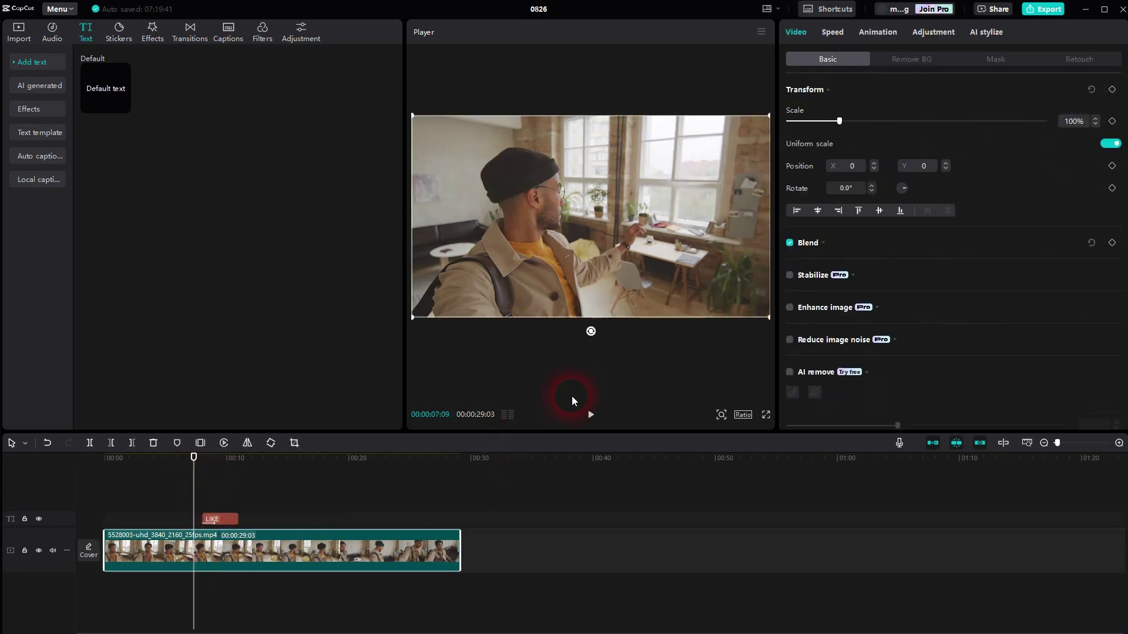
{"action": "left_click", "coordinate": [590, 415]}
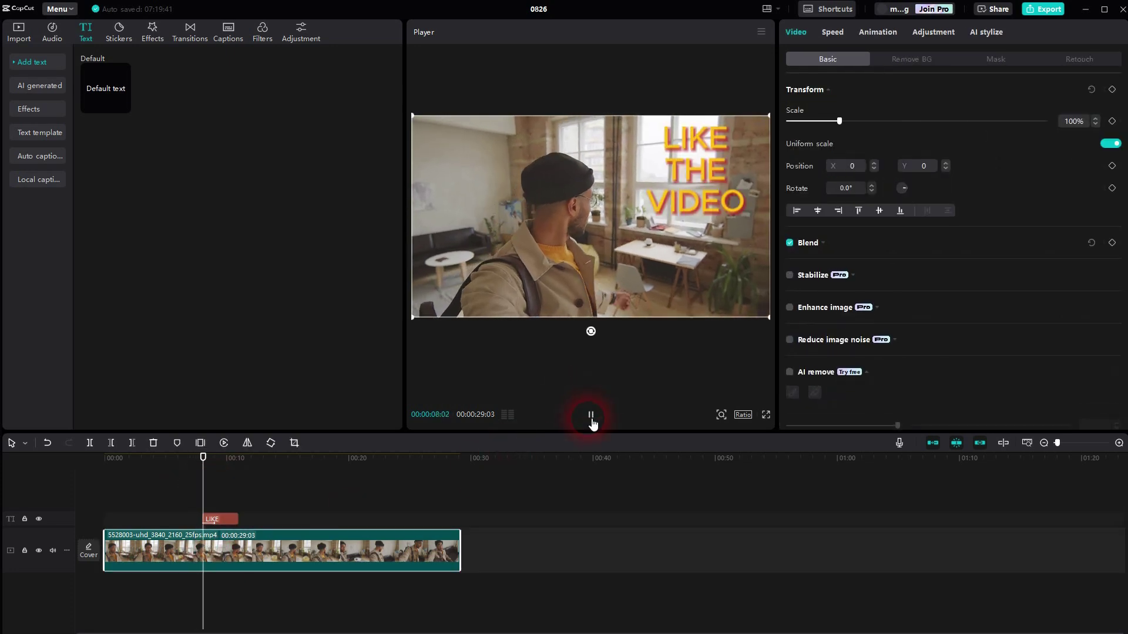
{"action": "left_click", "coordinate": [591, 416]}
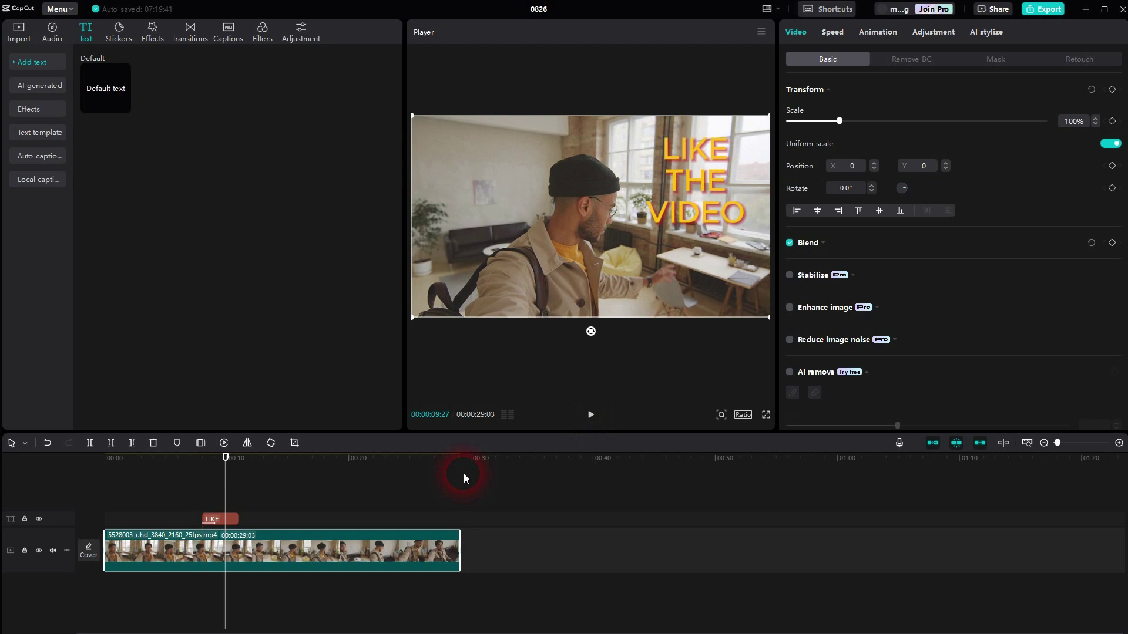
{"action": "left_click", "coordinate": [212, 519]}
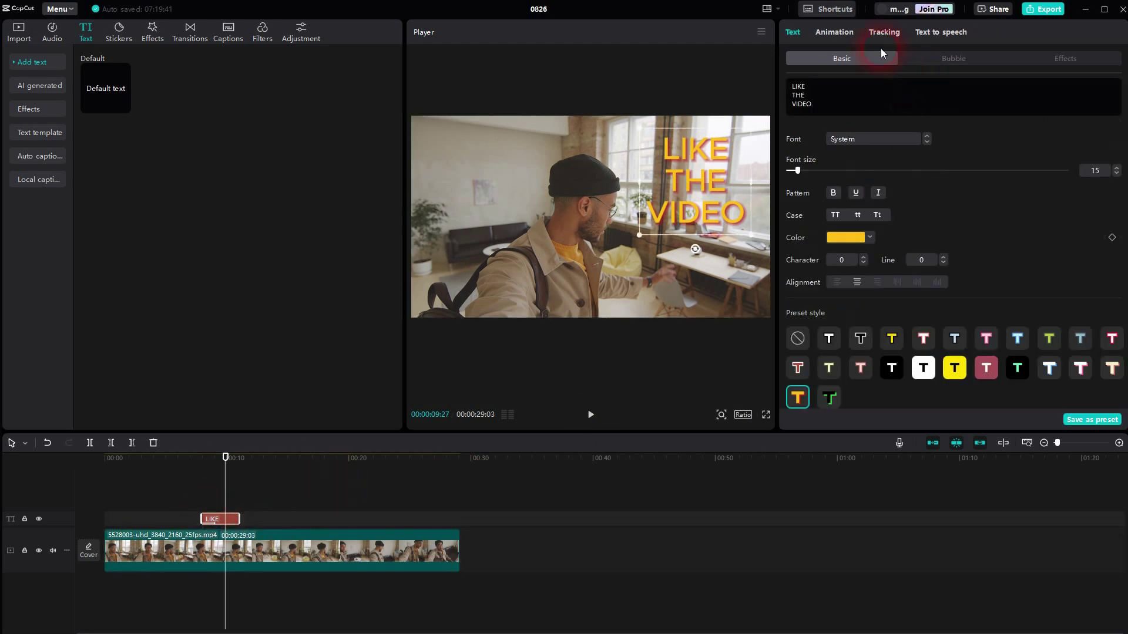
{"action": "left_click", "coordinate": [843, 34]}
{"action": "left_click", "coordinate": [978, 65]}
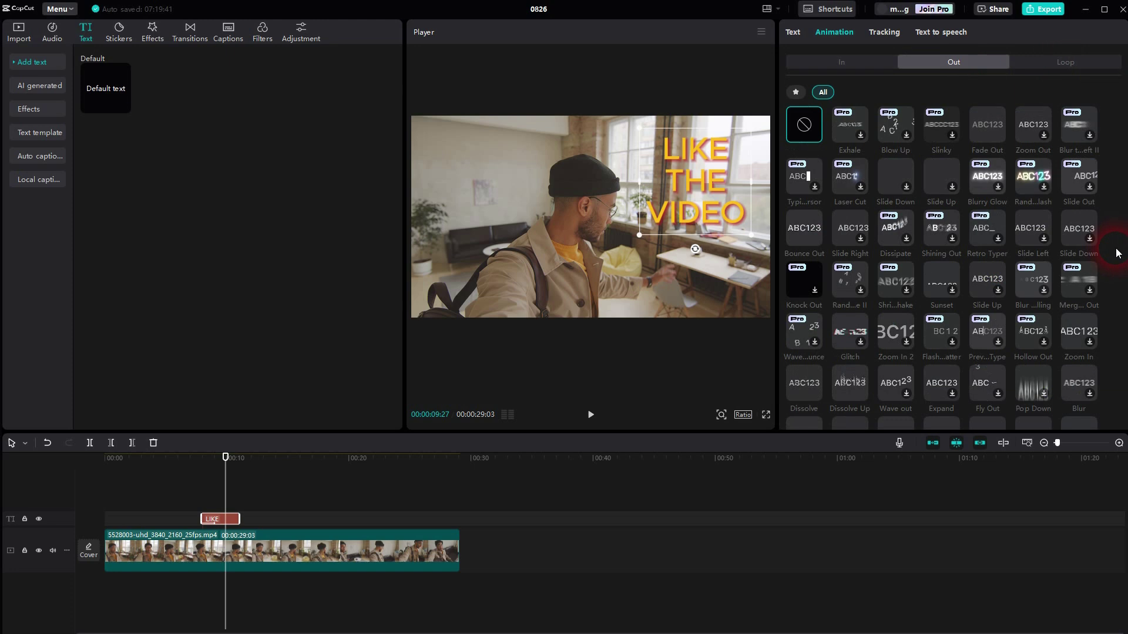
{"action": "left_click", "coordinate": [1079, 235]}
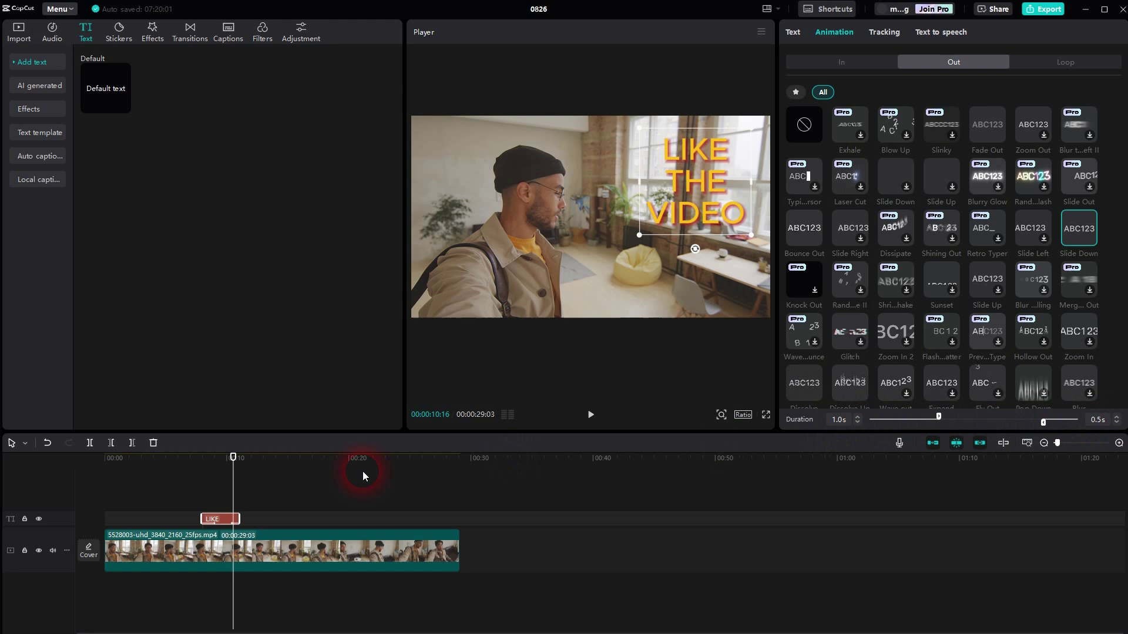
{"action": "left_click_drag", "start_coordinate": [233, 473], "coordinate": [188, 479]}
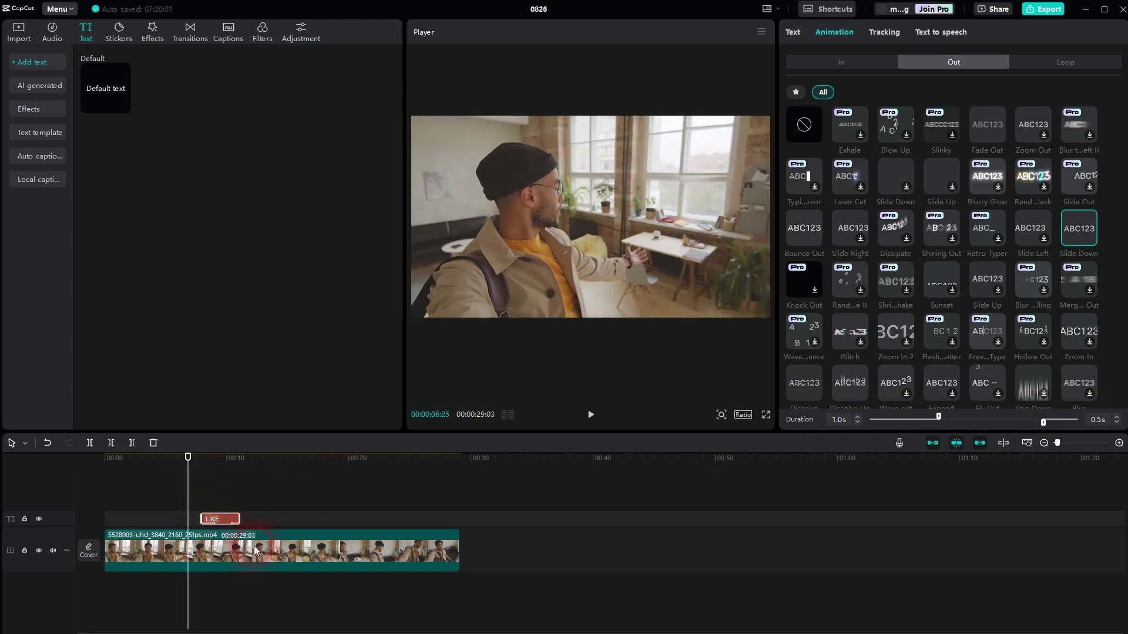
{"action": "left_click", "coordinate": [254, 545]}
{"action": "left_click", "coordinate": [592, 414]}
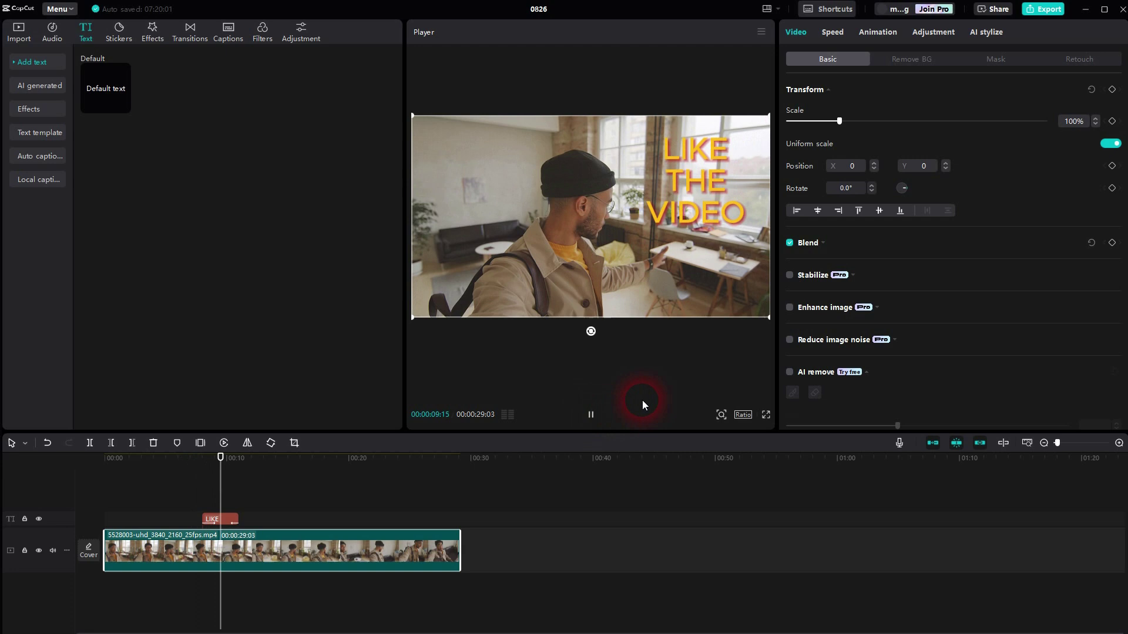
{"action": "left_click", "coordinate": [591, 414]}
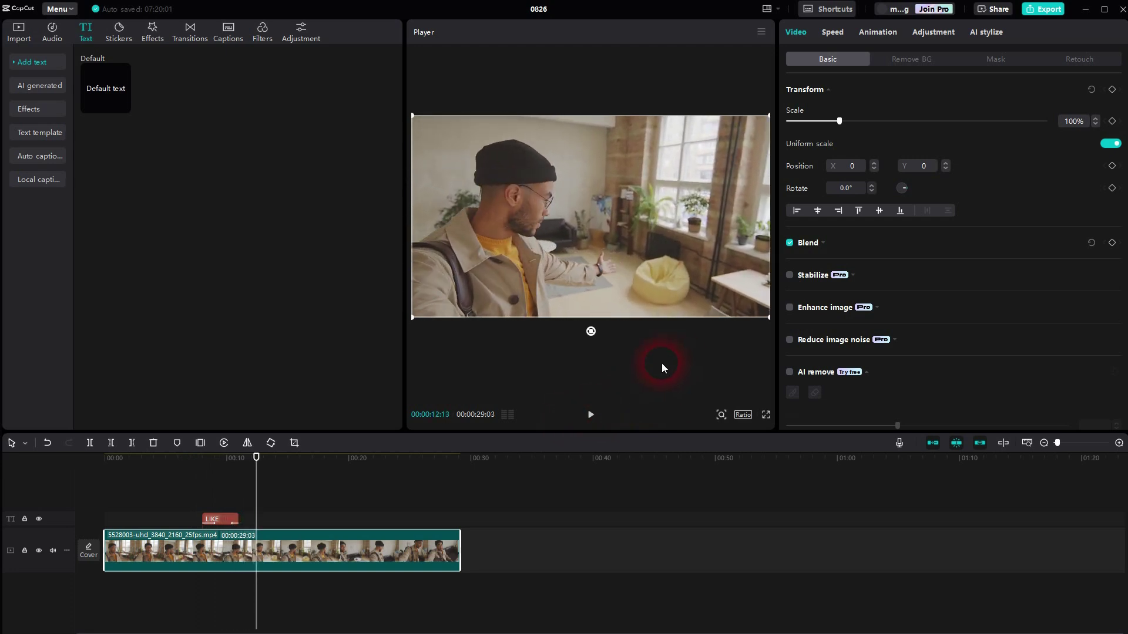